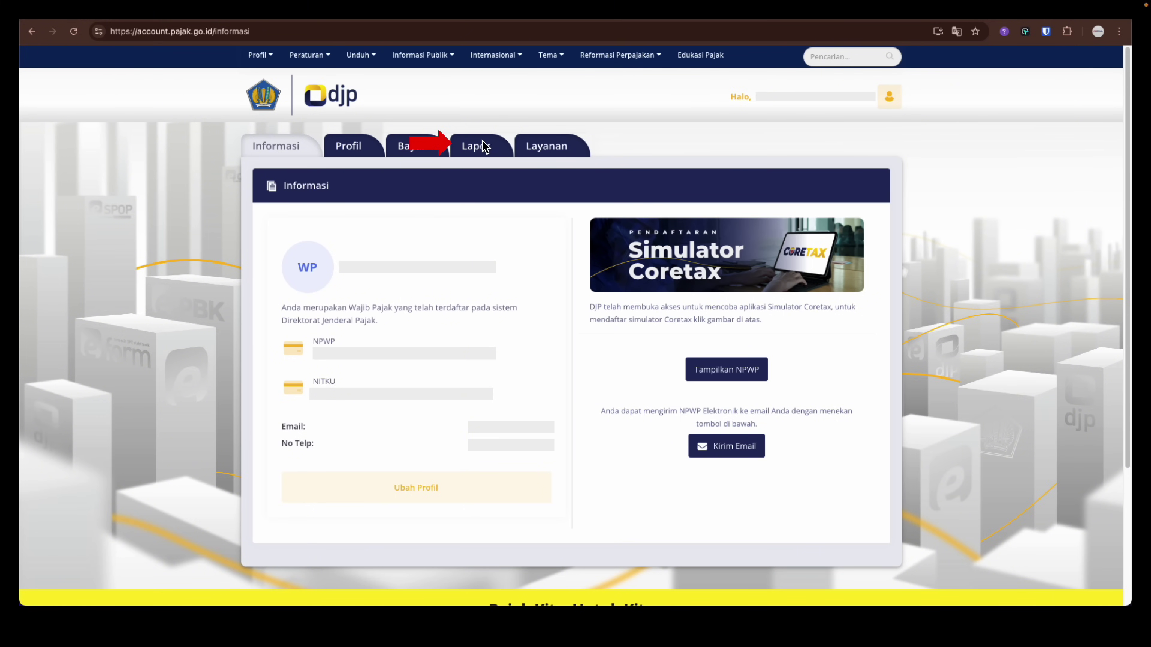
Go to Lapor > Pra Pelaporan and dismiss the Informasi notice
click(469, 157)
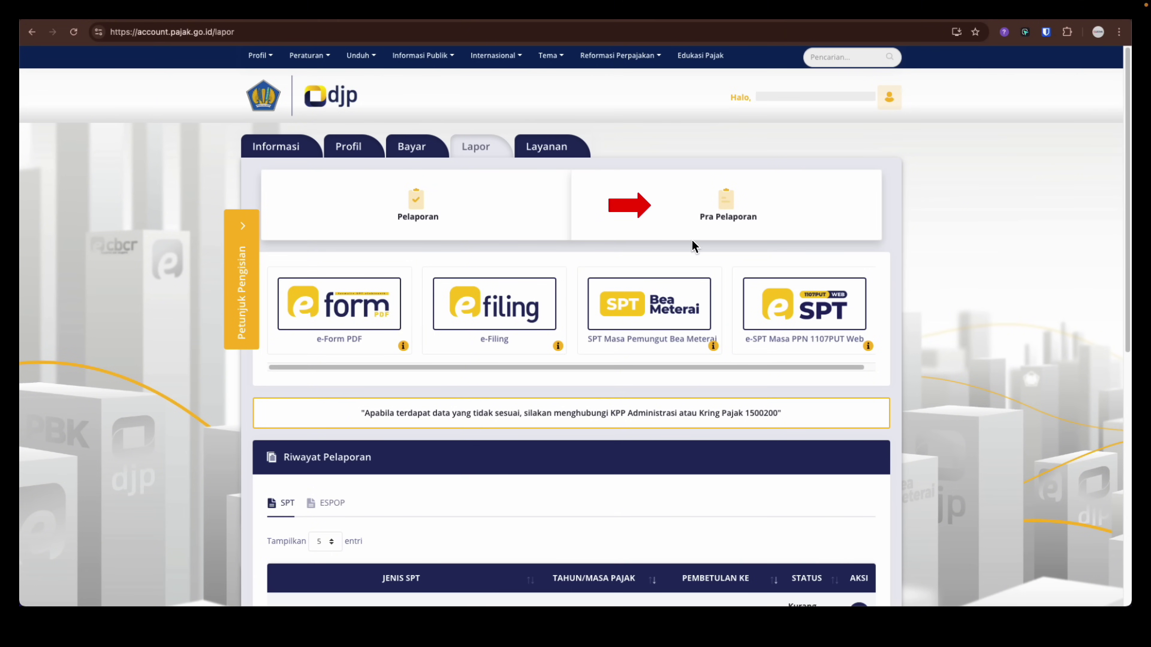
click(719, 216)
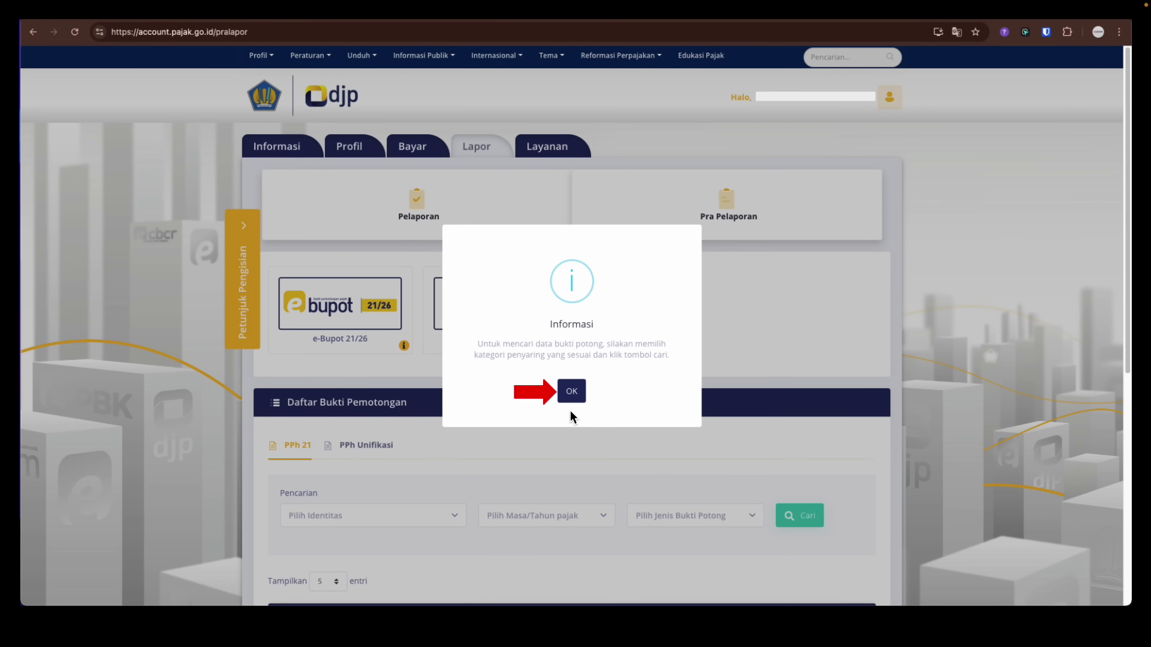
click(547, 389)
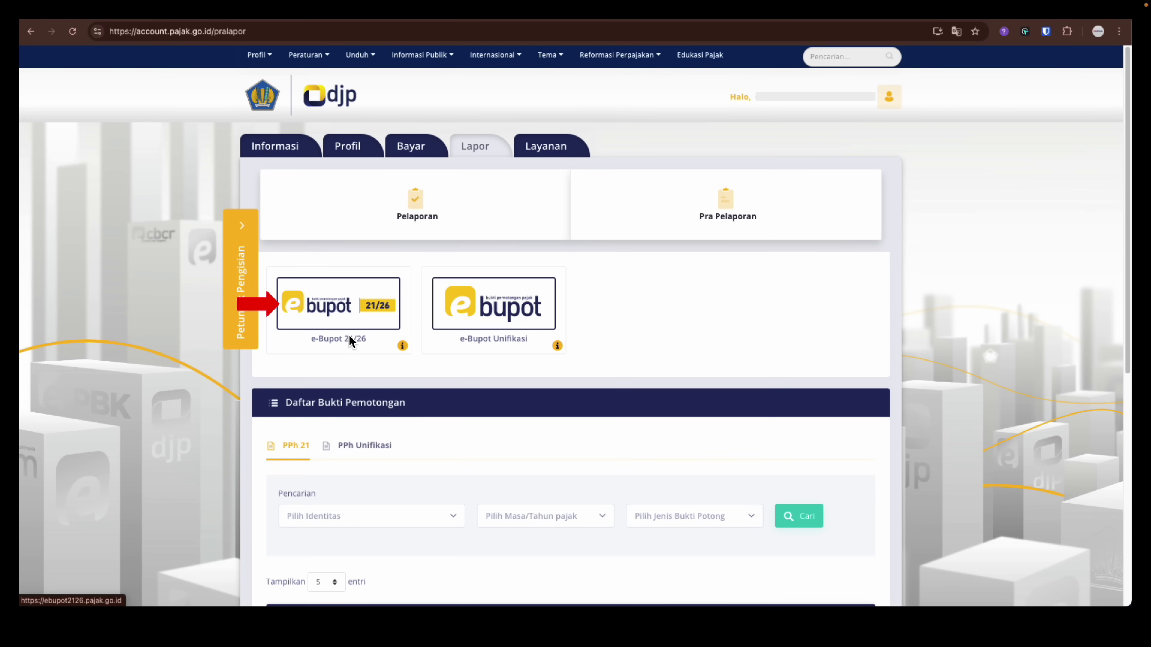
Launch e-Bupot 21/26 and open its Bukti Potong list for period 12-2024
click(361, 288)
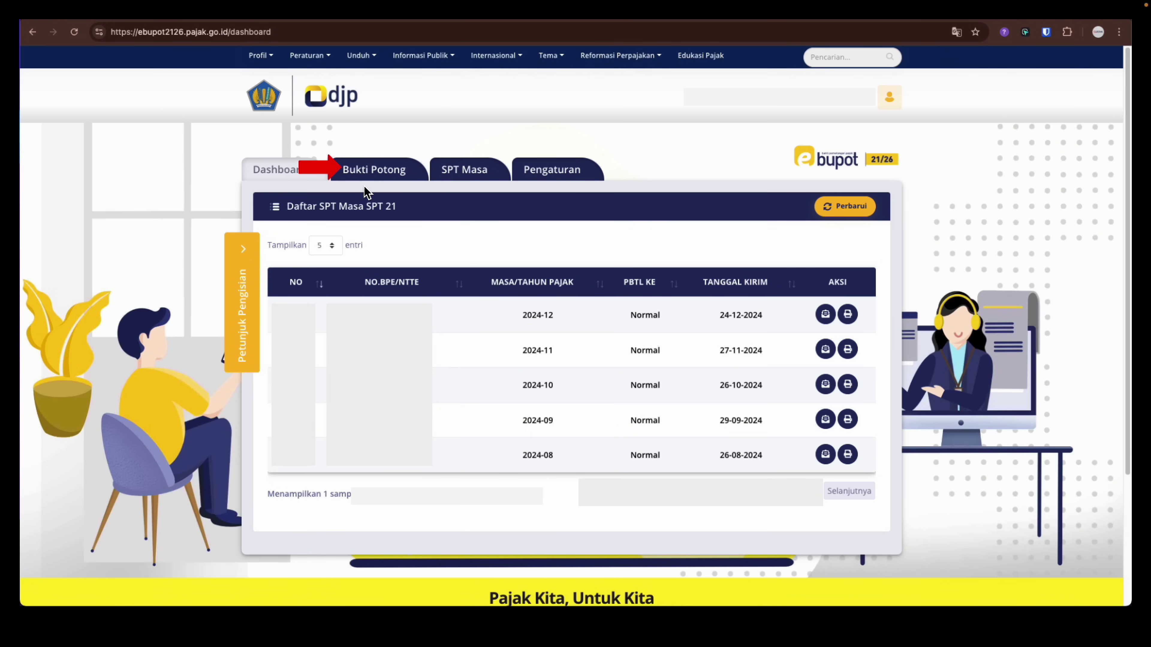
click(382, 174)
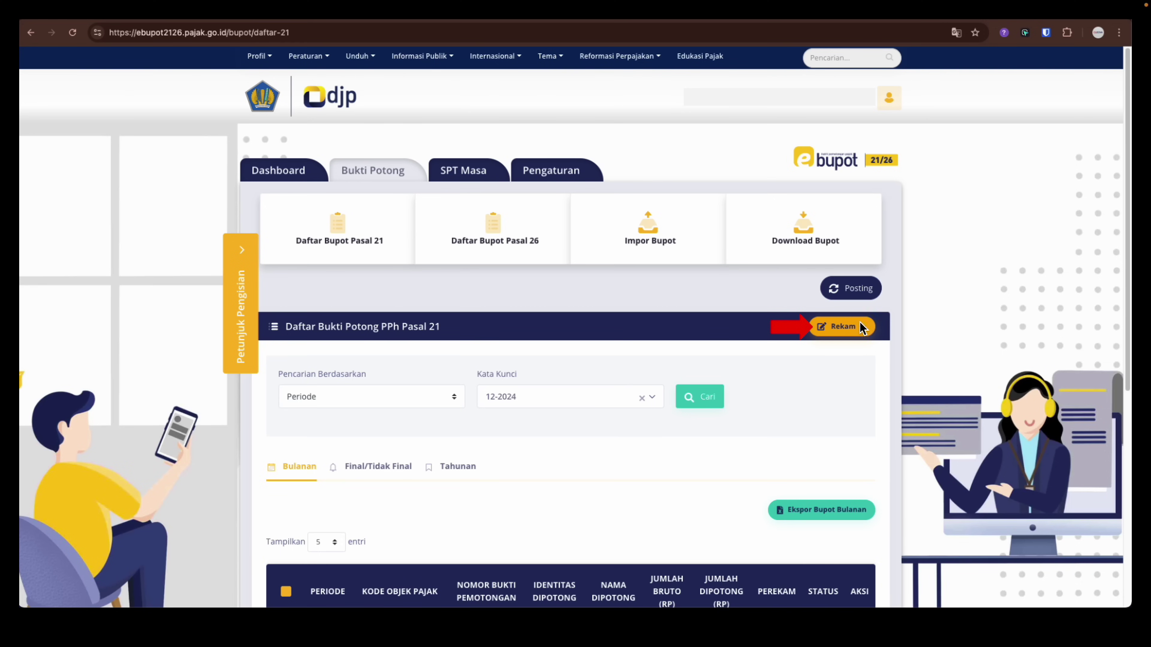
Start a new Bupot Tahunan A1 withholding slip from the Rekam menu
click(847, 331)
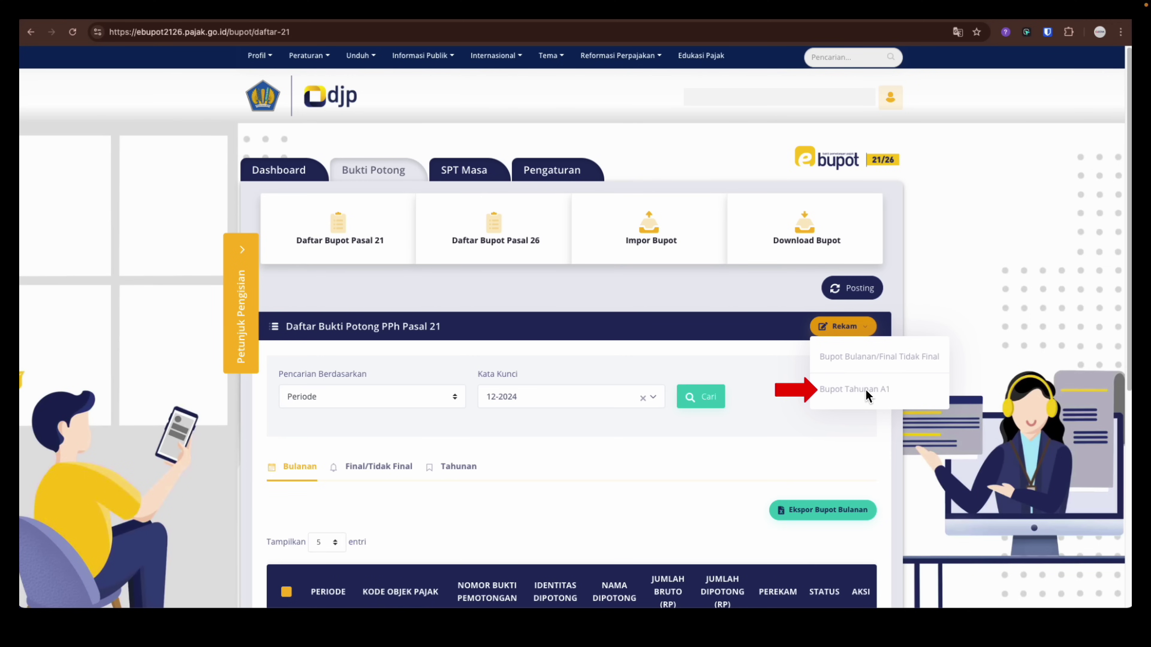
click(861, 389)
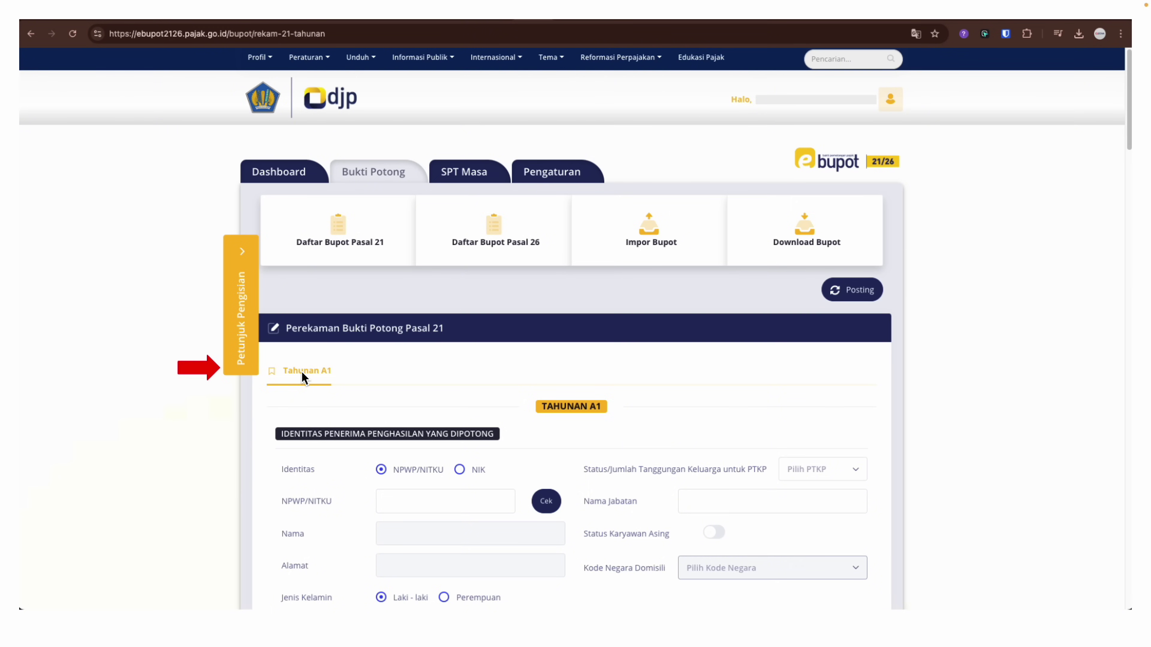
Scroll down through the Tahunan A1 form to review its sections
scroll(301, 372, down, 15)
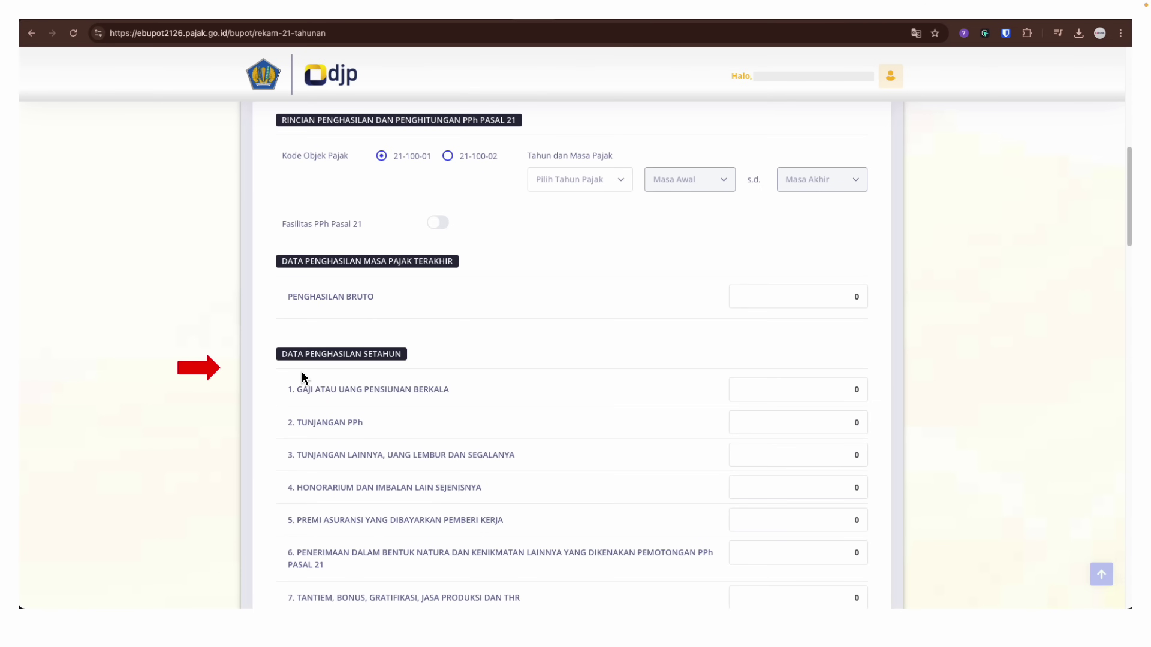
scroll(301, 375, down, 10)
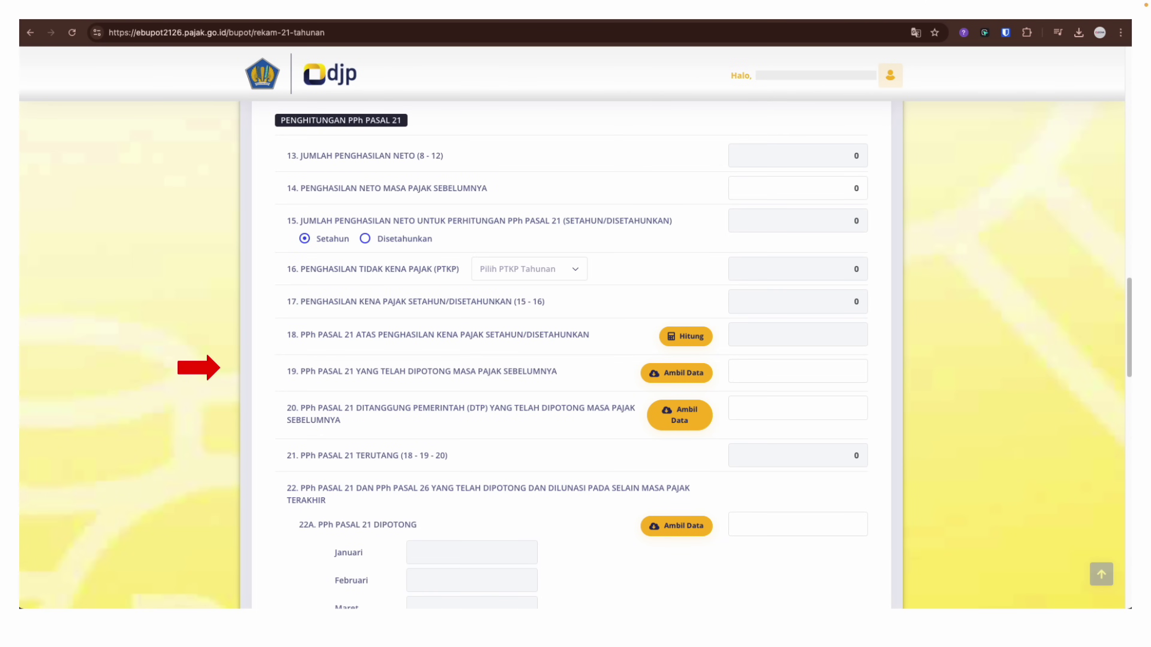
scroll(314, 369, down, 8)
scroll(337, 367, down, 15)
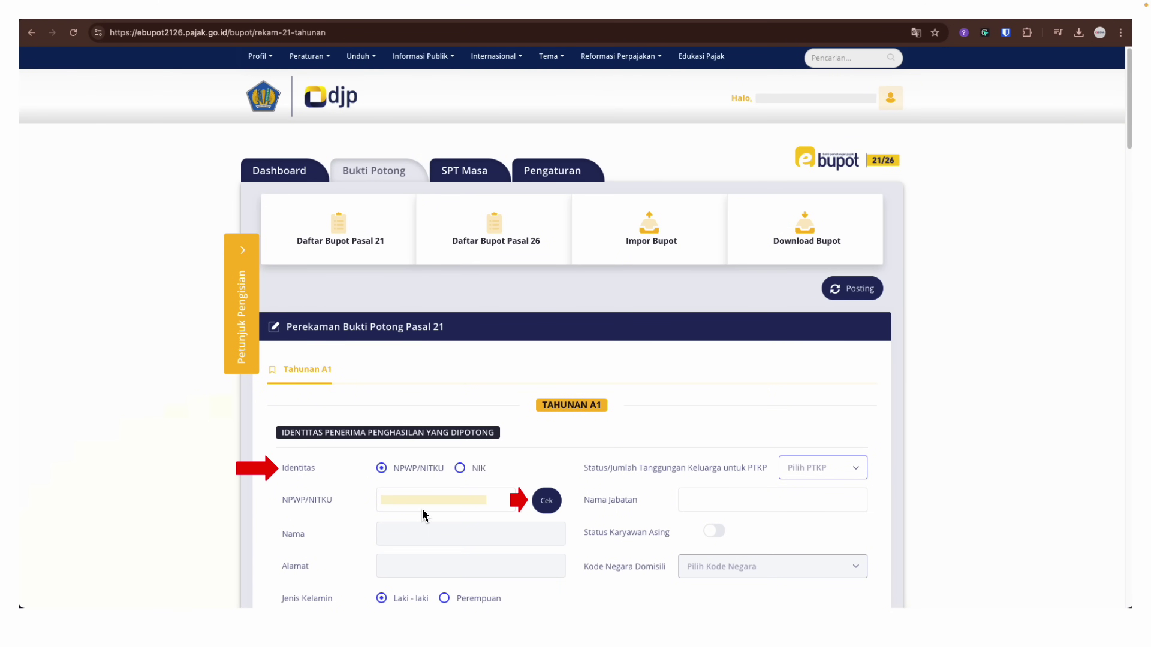
Verify the recipient's NPWP to fetch their details and set PTKP status to K/2
click(545, 503)
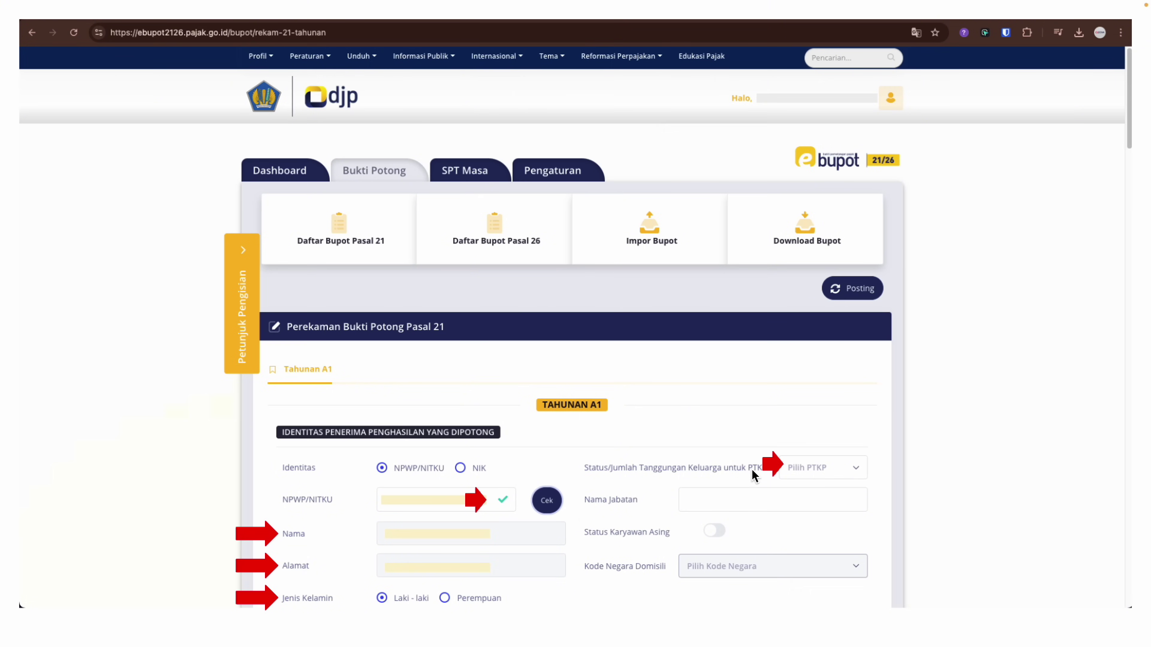
click(830, 470)
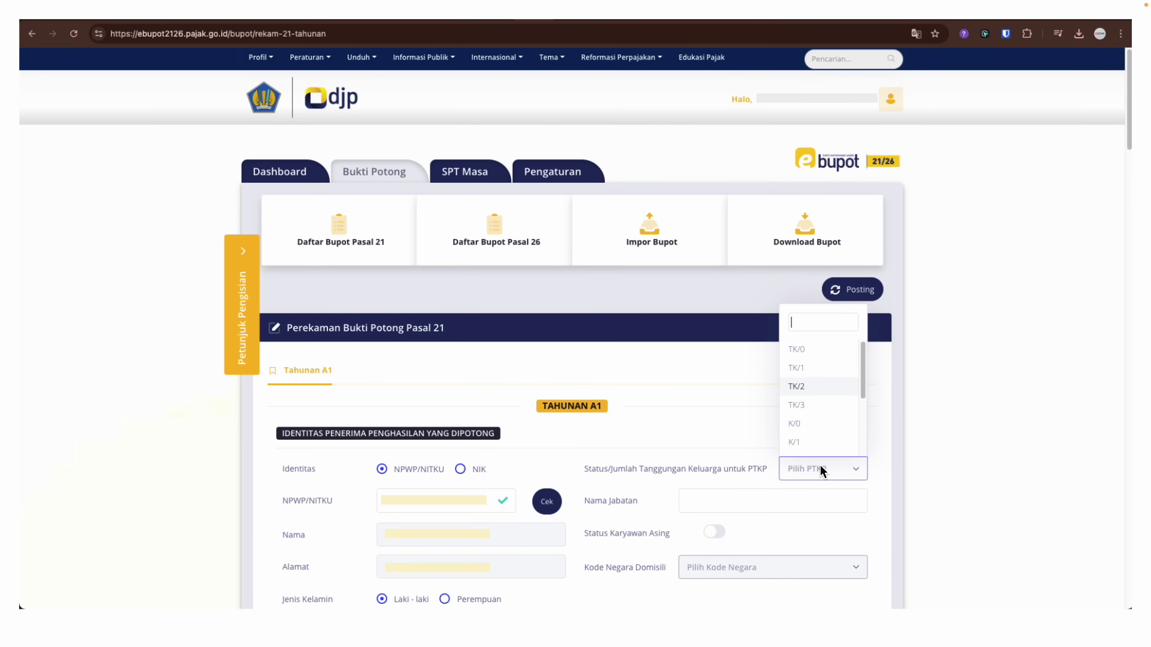
scroll(820, 465, down, 2)
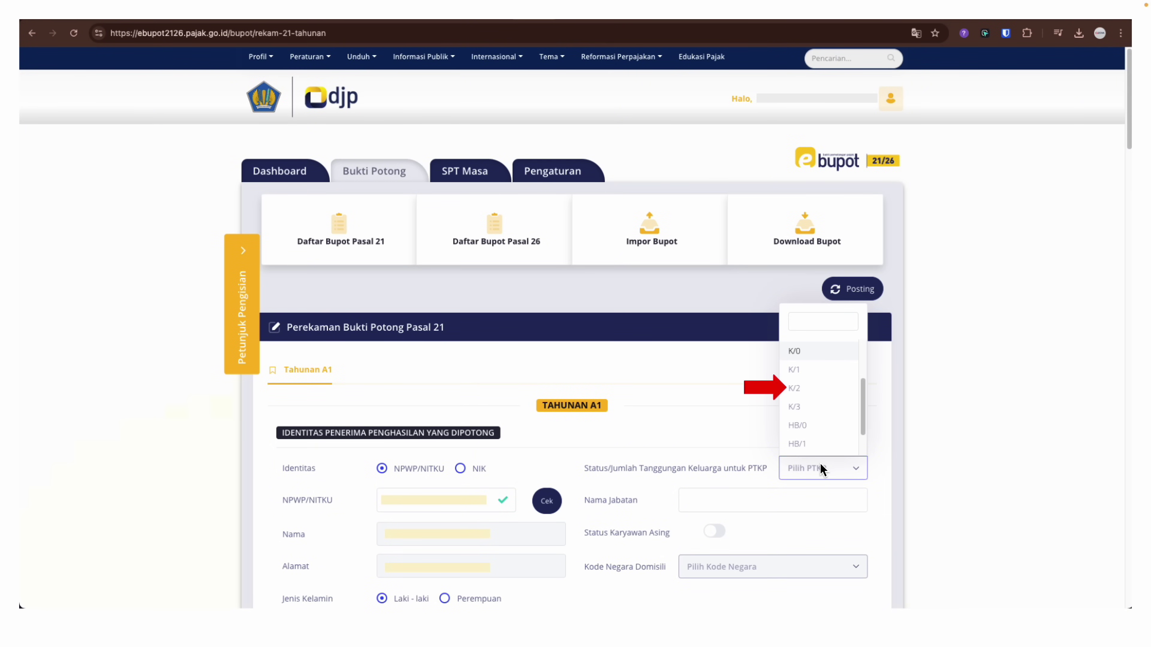
scroll(820, 465, down, 1)
click(808, 355)
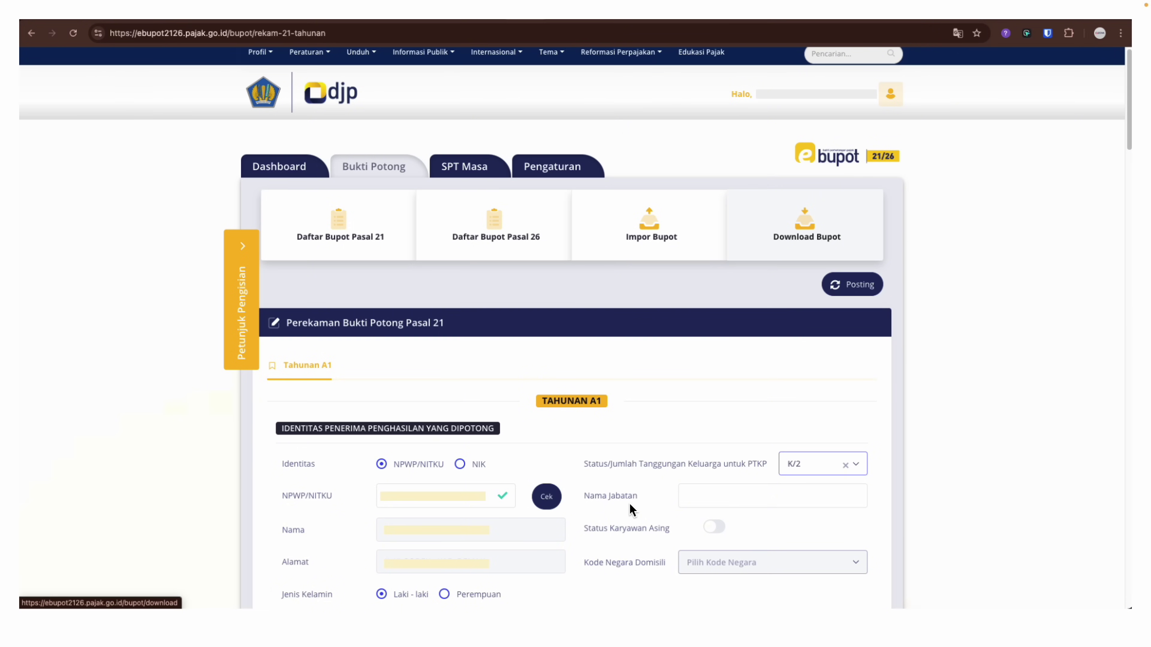
Fill in the recipient's job title, leaving Status Karyawan Asing switched off
click(713, 498)
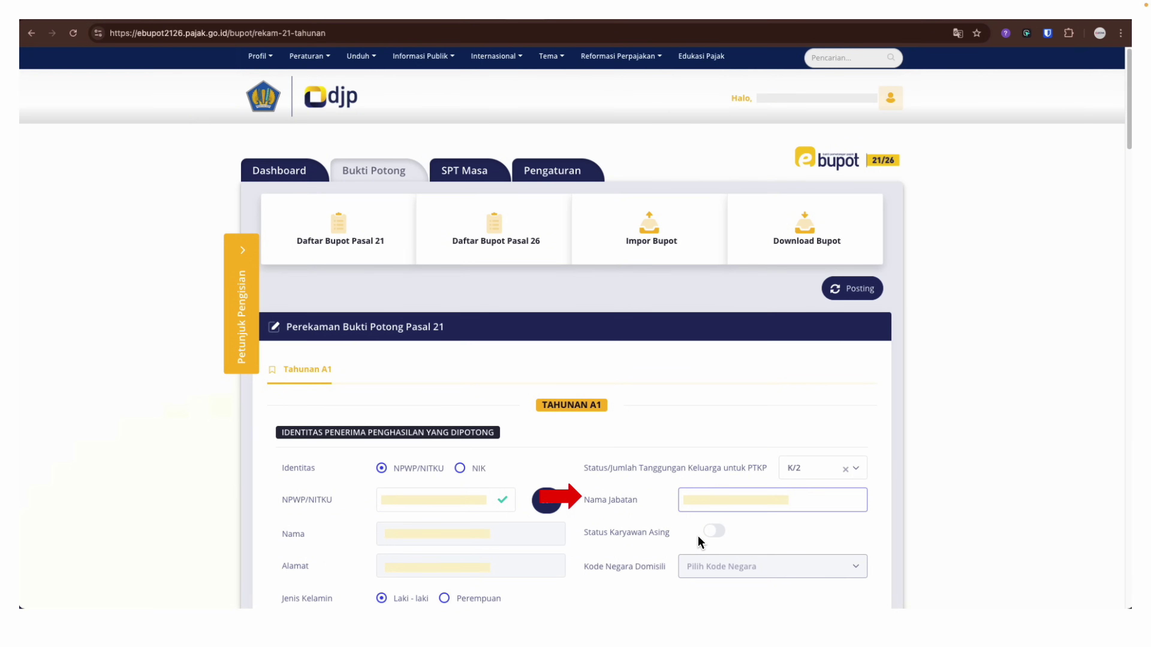
click(713, 535)
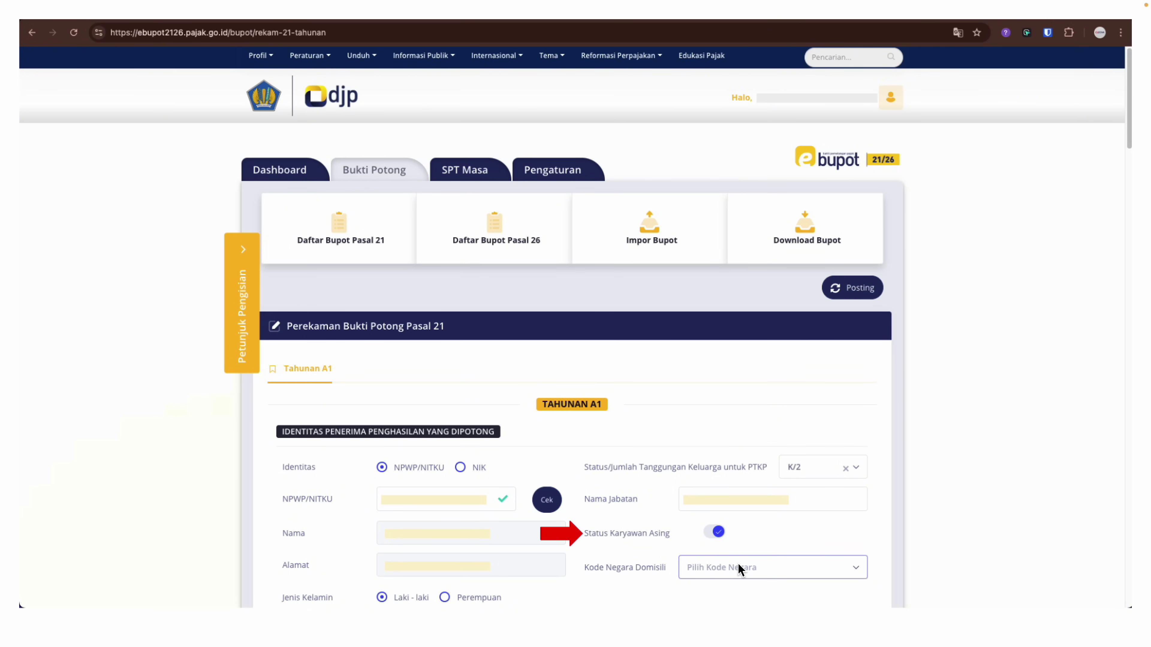
click(761, 575)
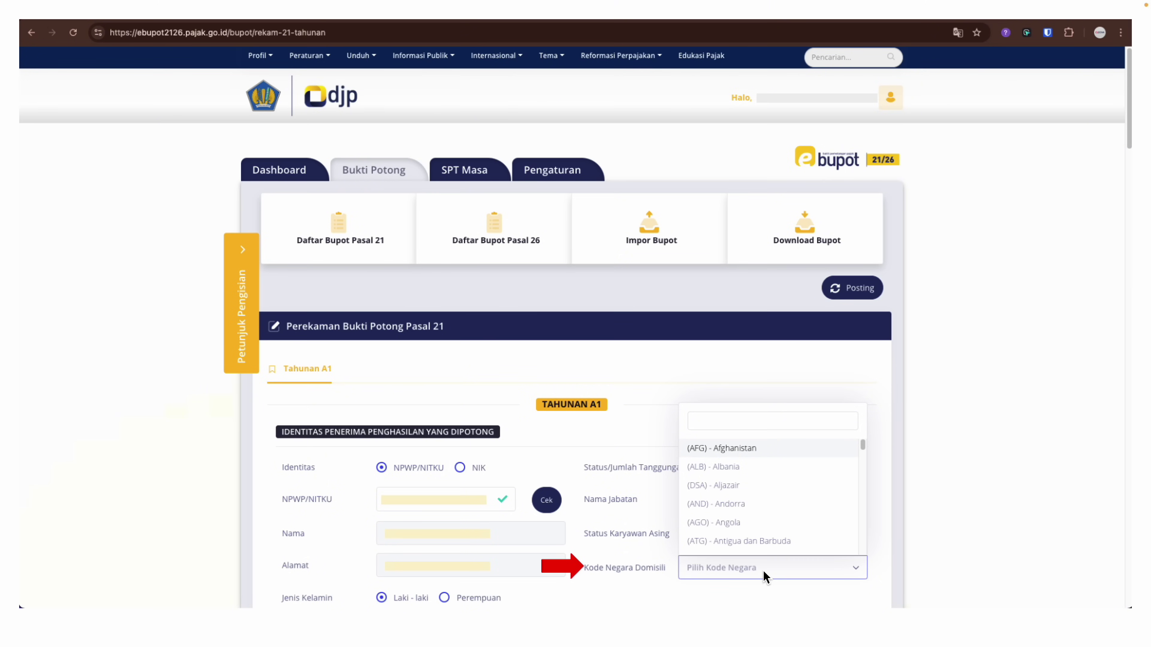
click(761, 569)
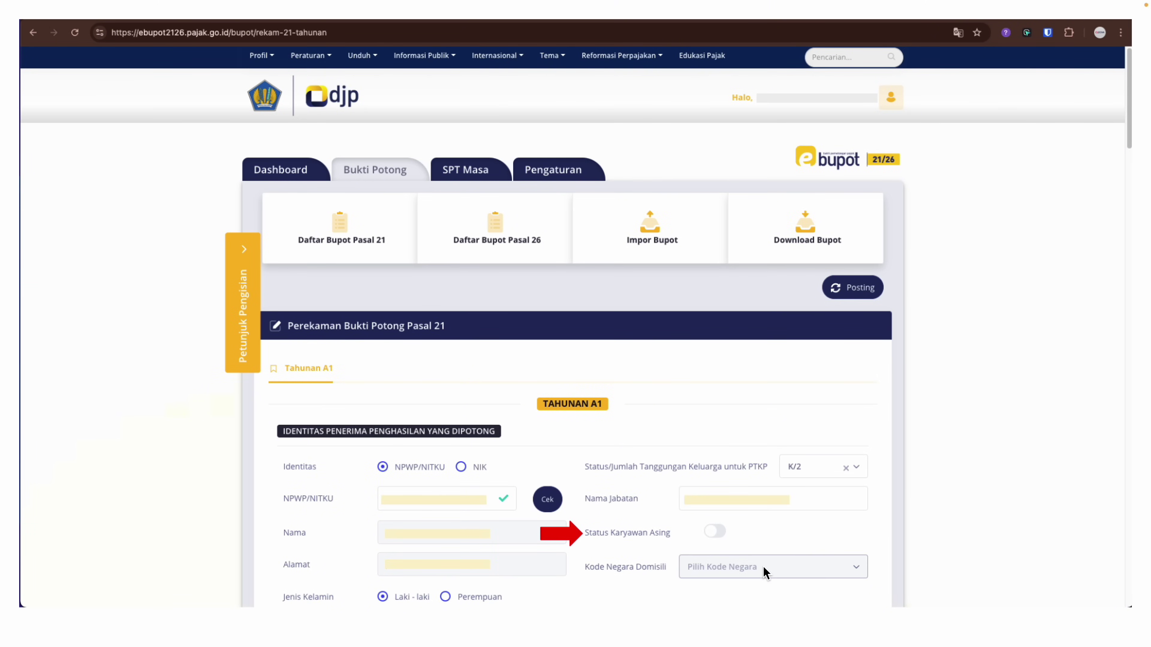
click(714, 532)
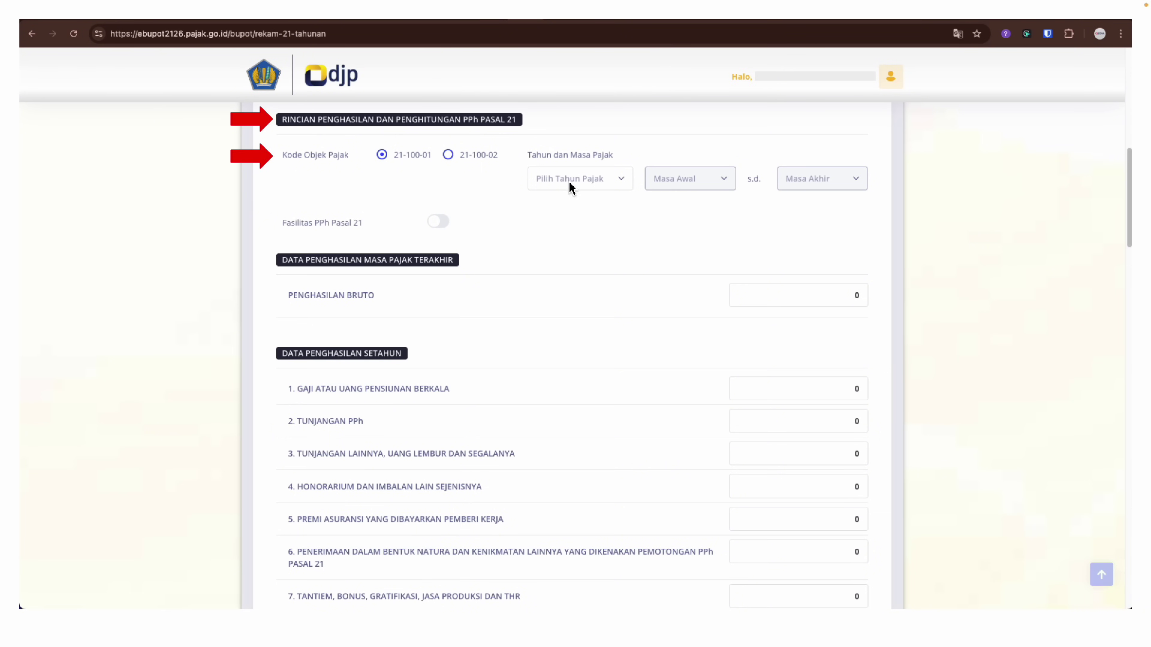
Set the tax period to end at month 12 for tax year 2024
click(582, 178)
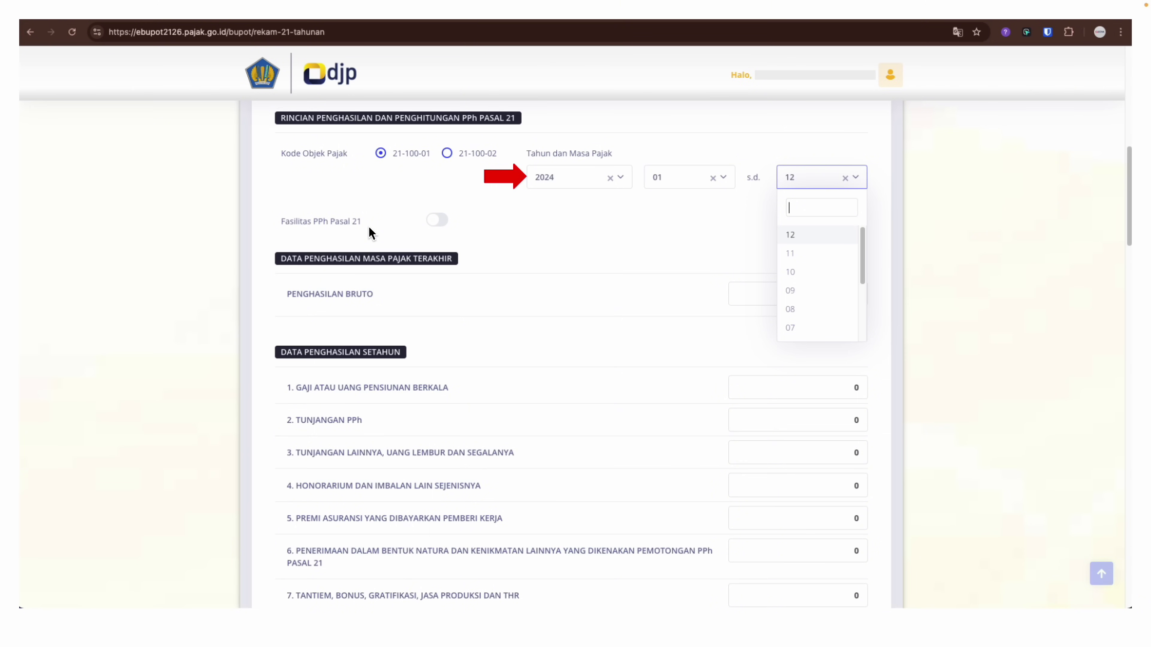
click(488, 216)
scroll(489, 218, down, 3)
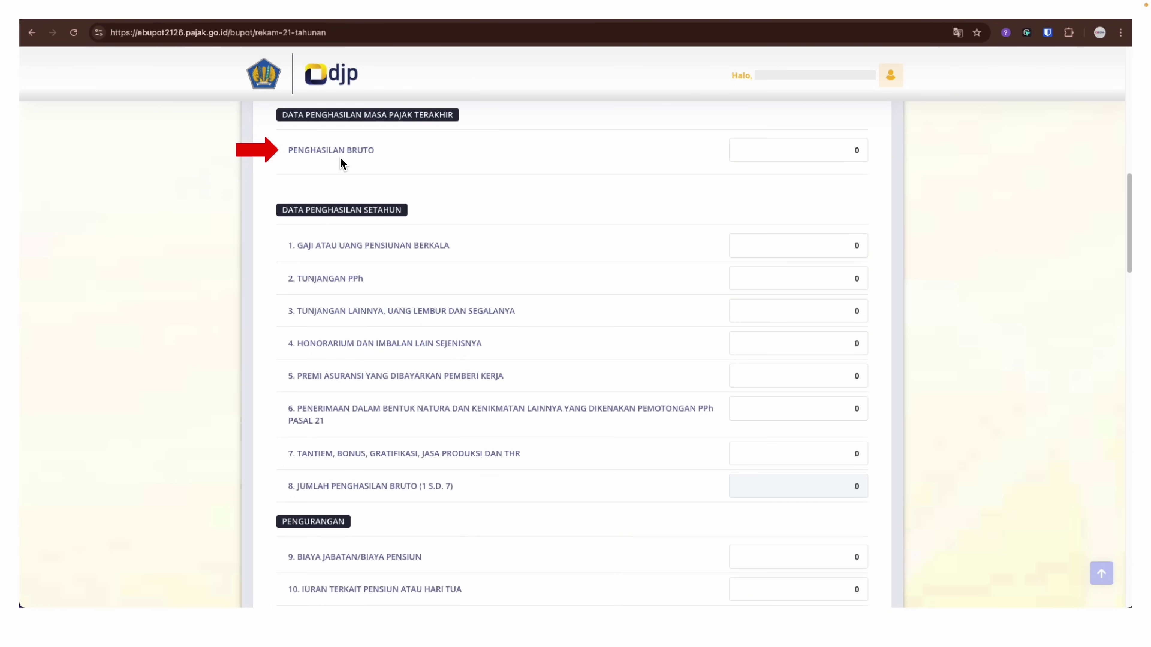
Enter 3000000 as the last period's Penghasilan Bruto
click(846, 151)
text(3000000)
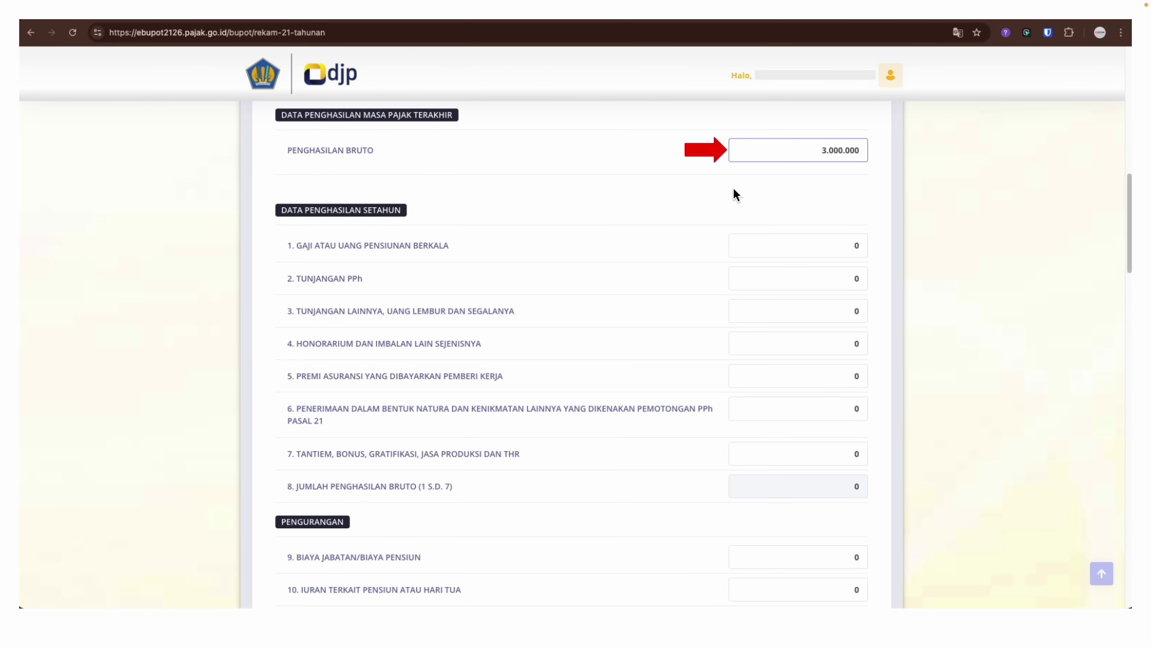
key(Tab)
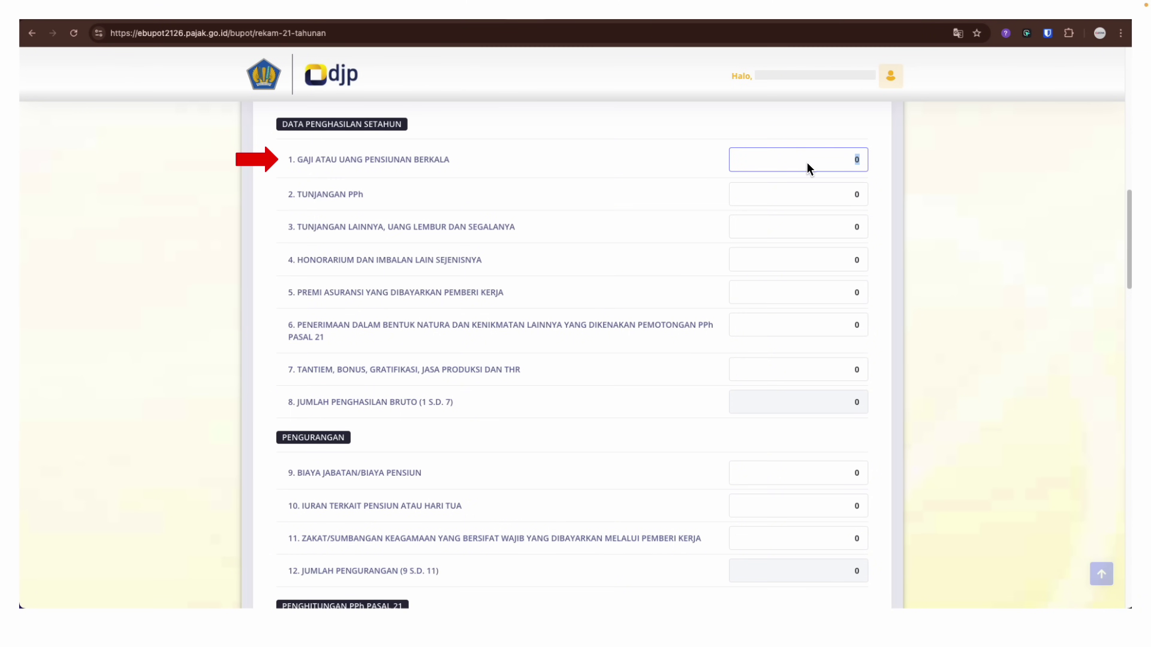
Enter yearly salary 36000000 and bonus/THR 14000000, yielding 2.500.000 biaya jabatan
click(851, 168)
text(36000000)
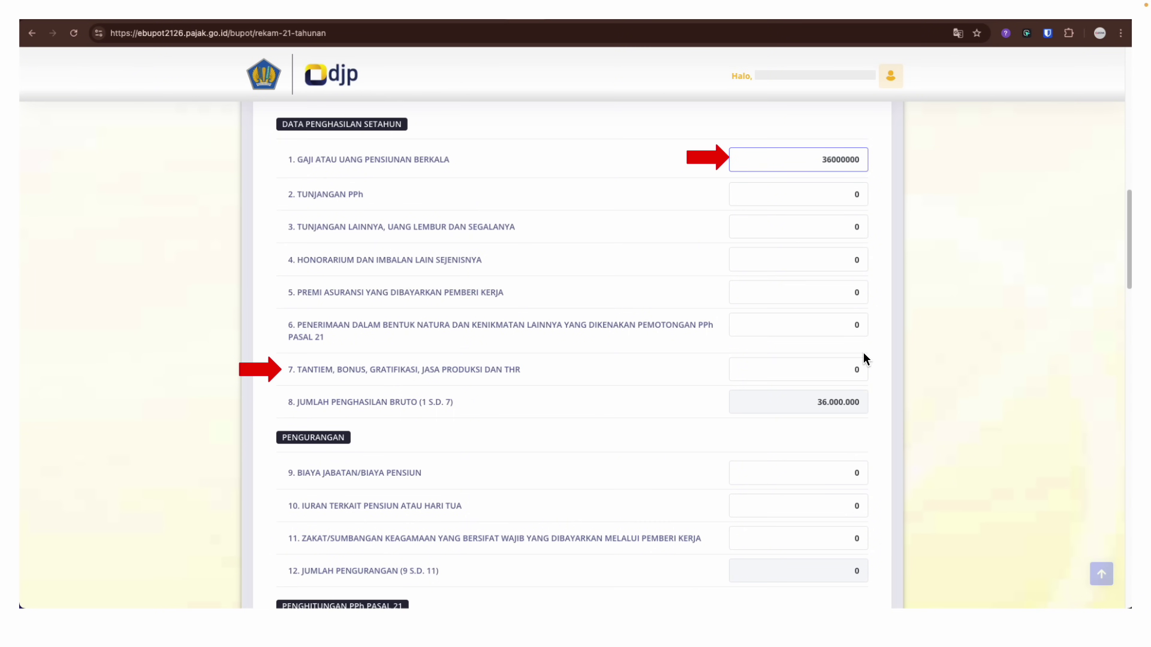
click(847, 380)
text(14000000)
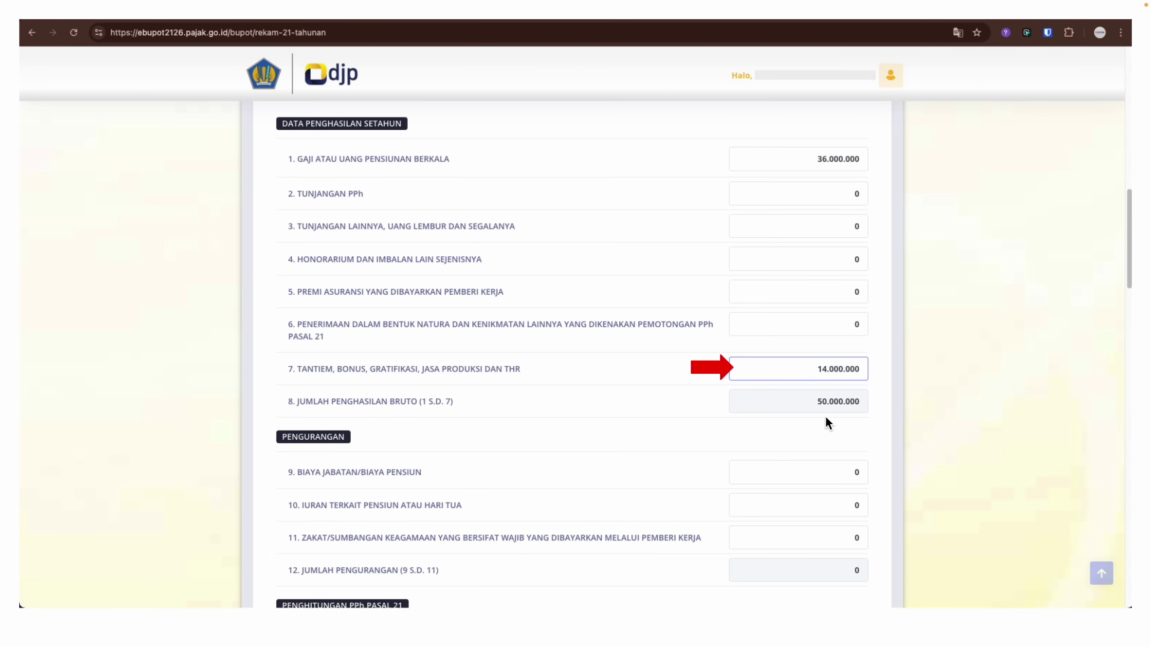
scroll(307, 455, down, 7)
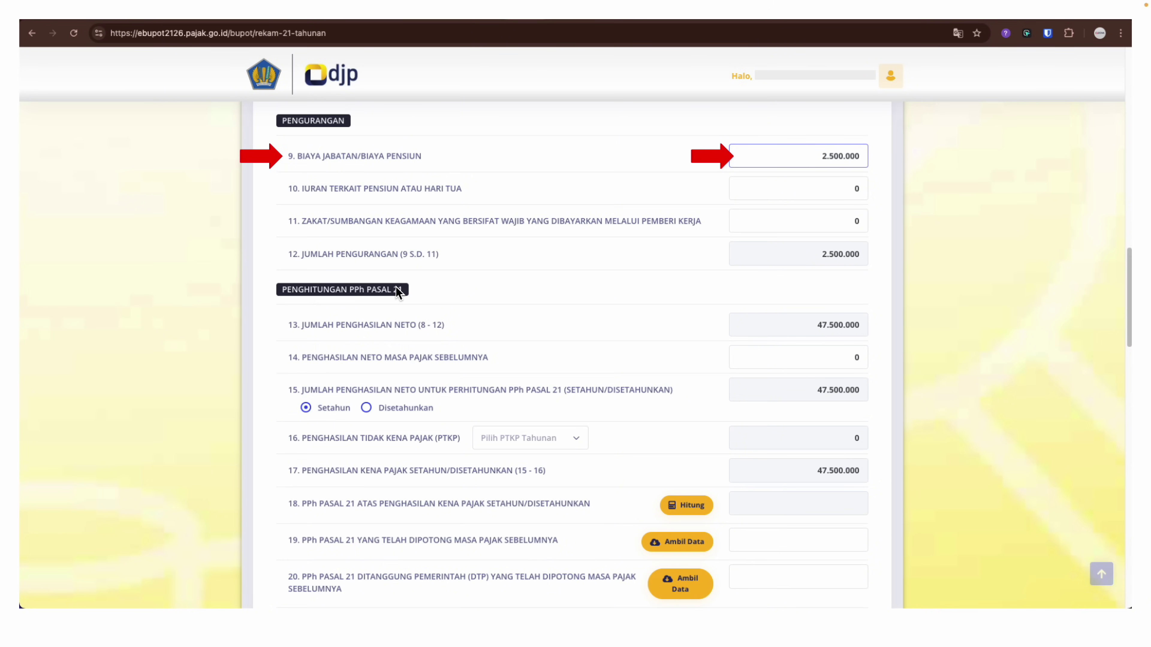
scroll(425, 292, down, 4)
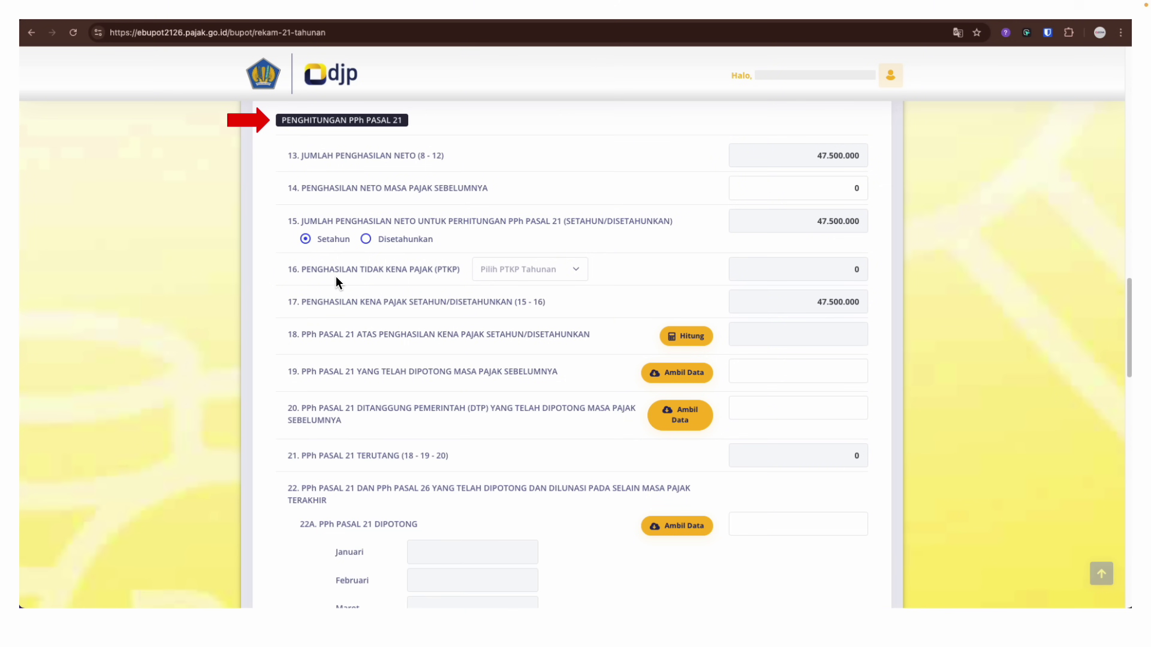
Select PTKP (K/2) 67500000 on line 16, bringing taxable income to 0
click(479, 271)
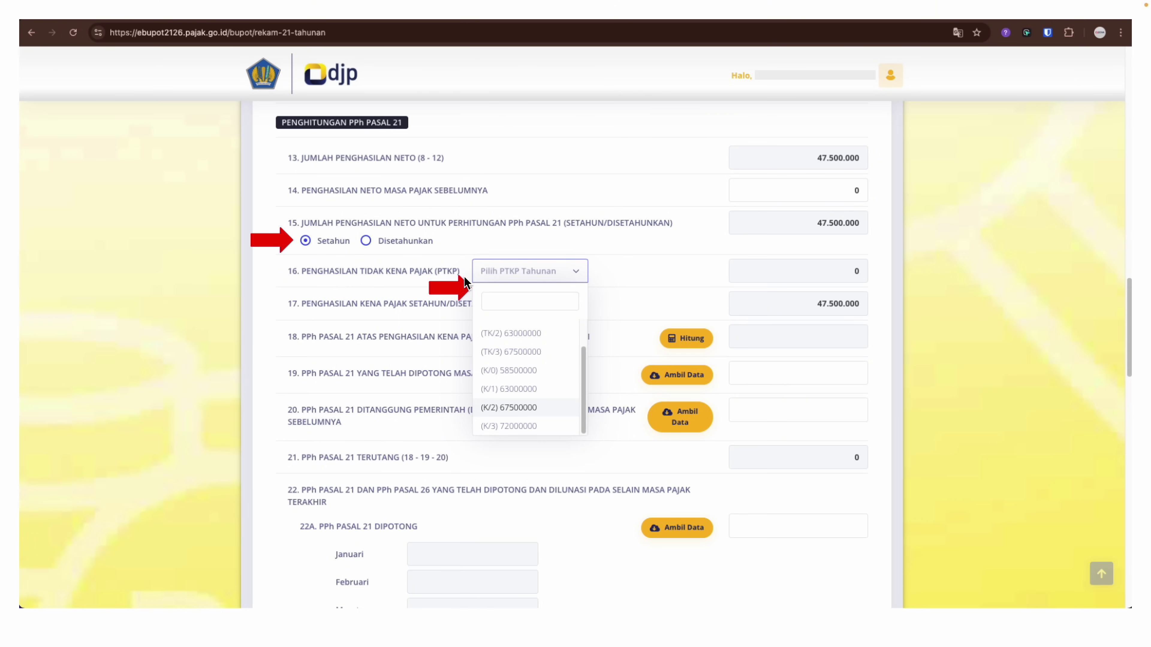
click(497, 409)
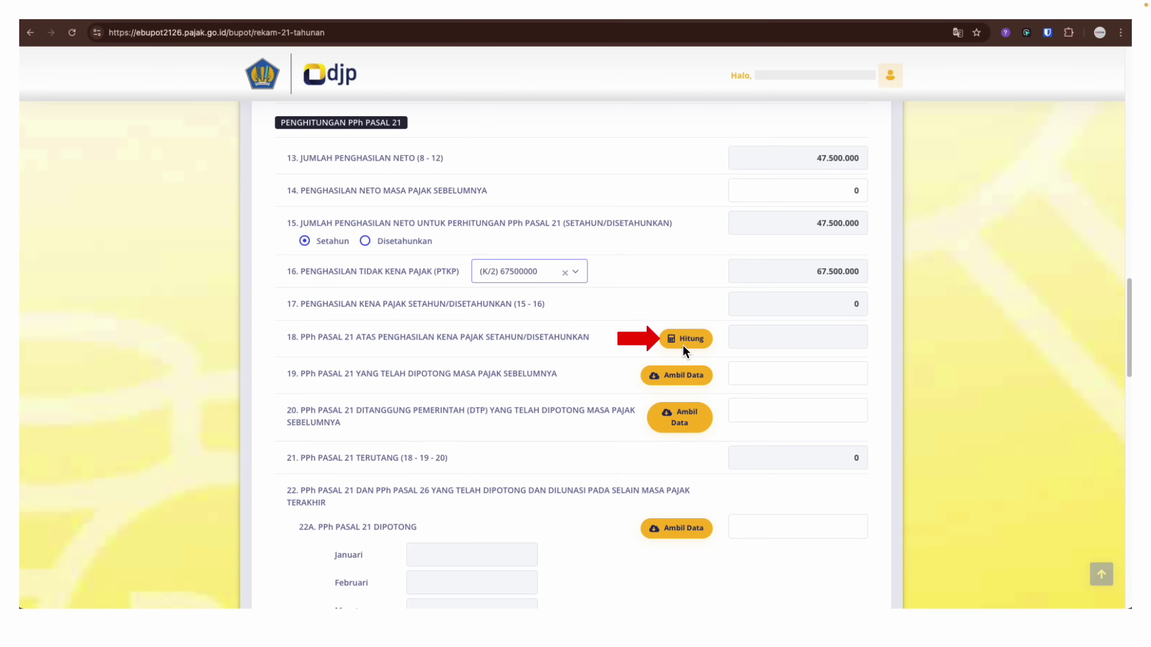
Calculate line 18 PPh 21 as 0 and load prior withholding so line 22A shows 360.000
click(683, 343)
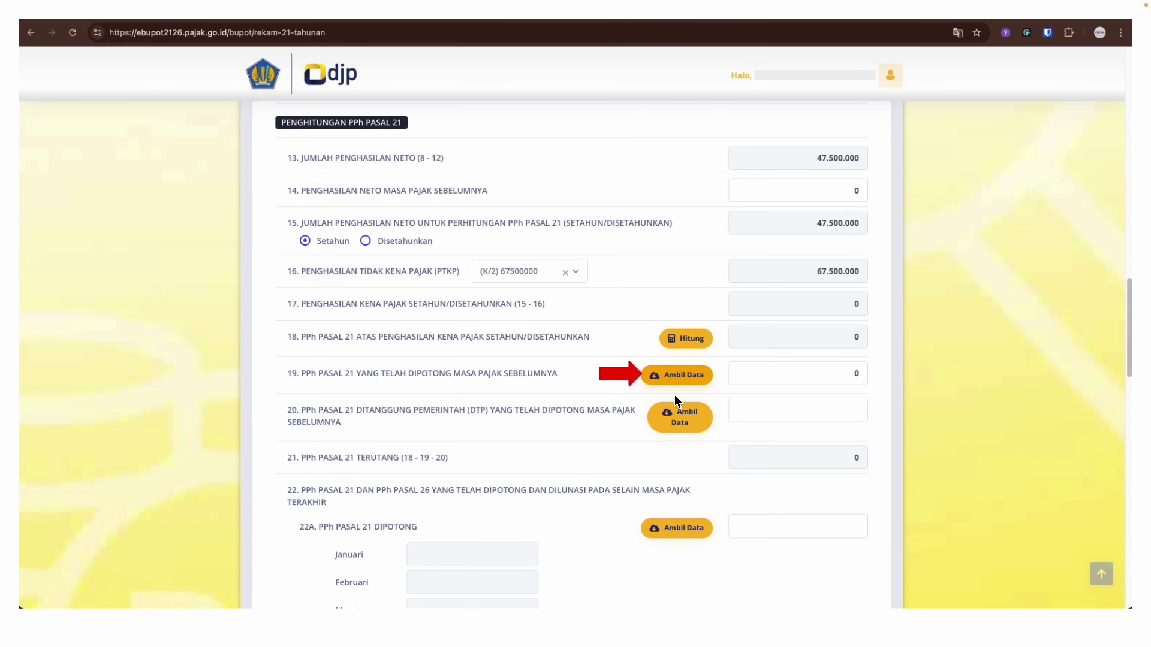
click(294, 425)
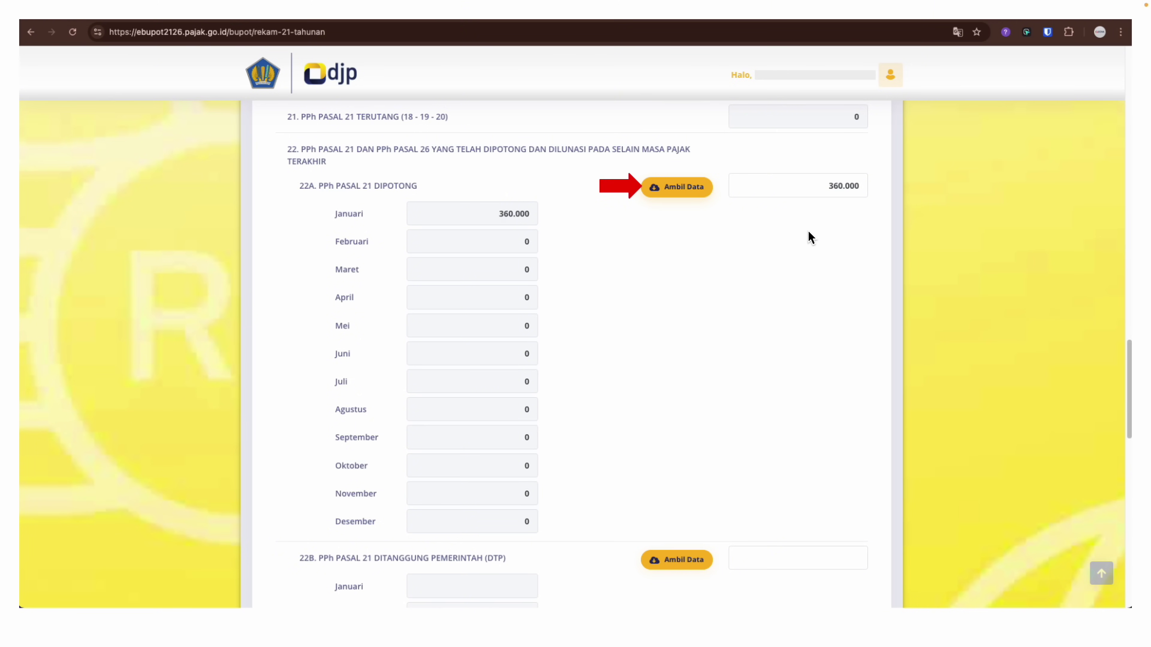
Fetch line 22B government-borne amounts as zeros and check line 23's -360.000 overpayment
scroll(811, 238, down, 10)
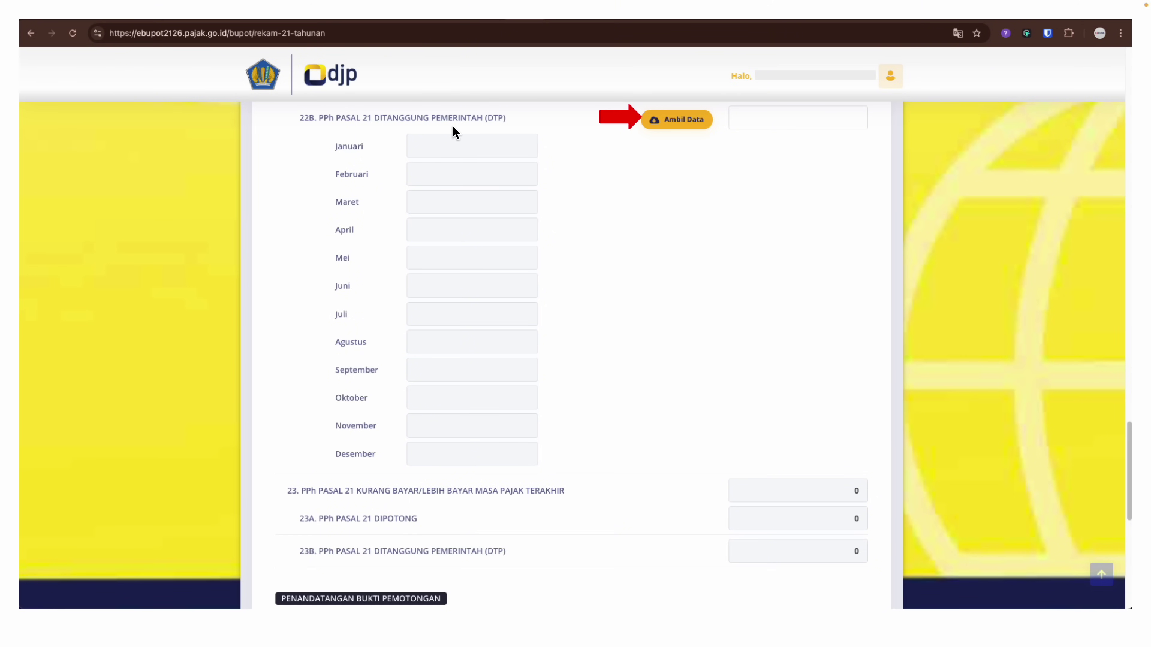
click(703, 123)
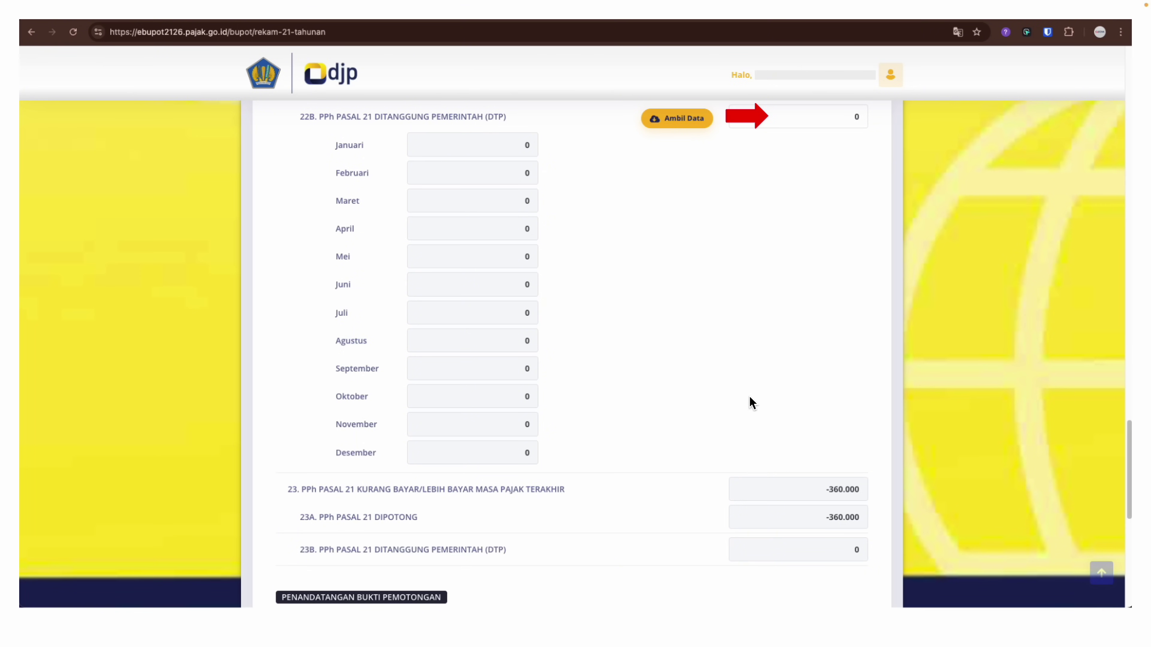
scroll(635, 375, down, 8)
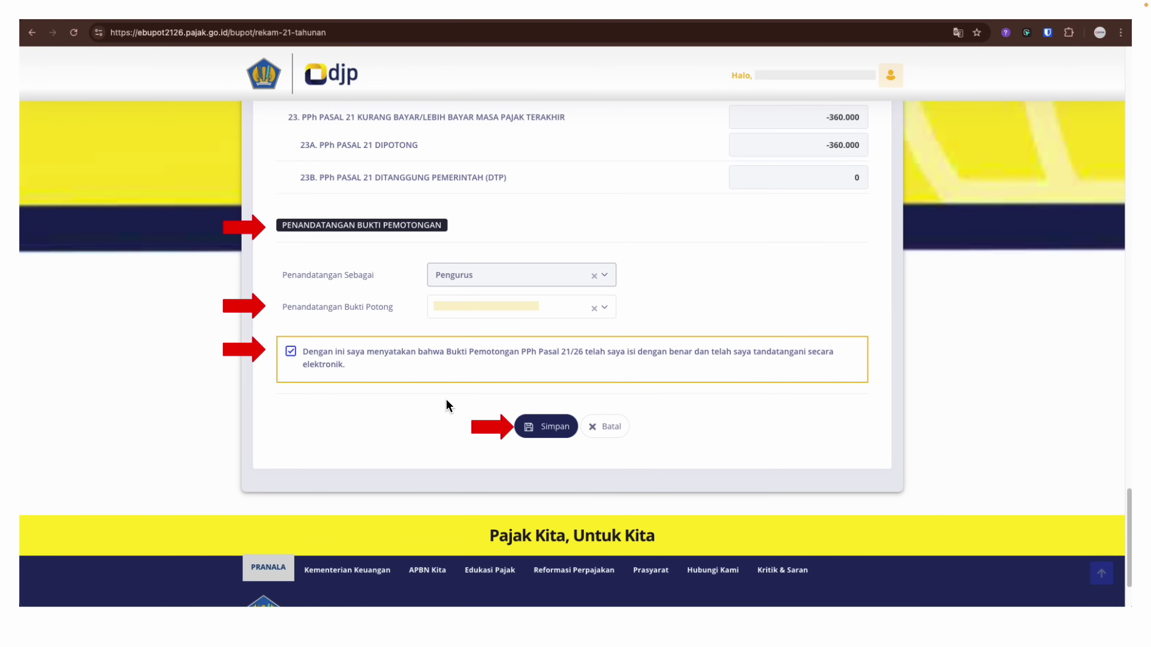
Save the annual A1 Pasal 21 slip signed by Pengurus with the declaration ticked
click(536, 430)
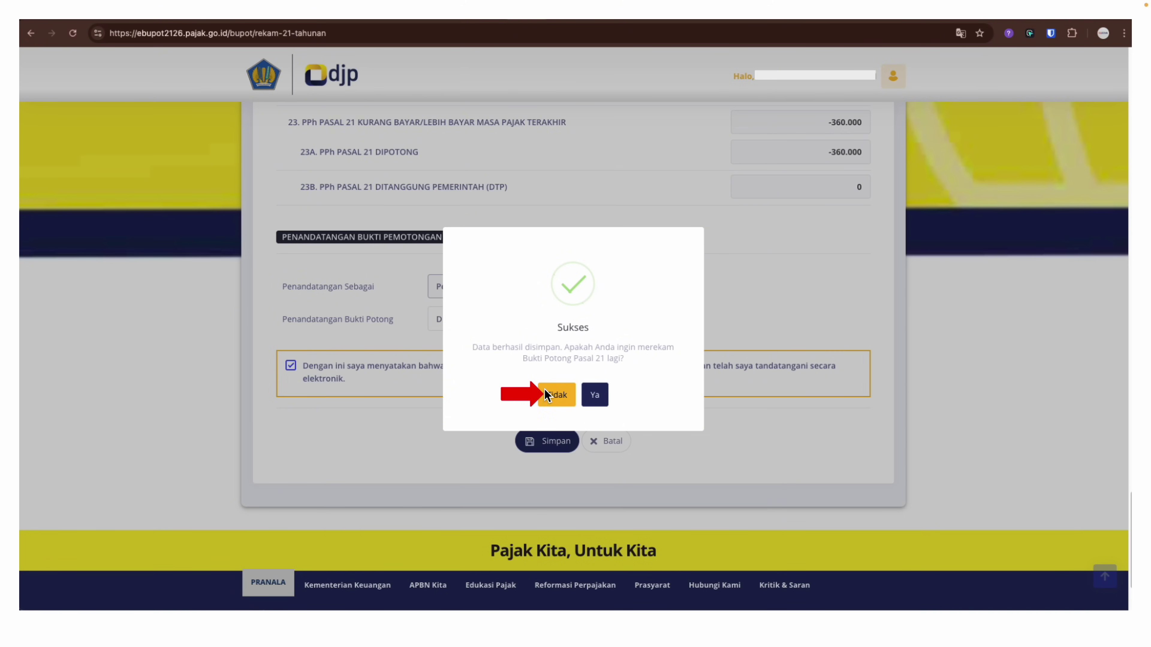
Decline recording another Pasal 21 slip and return to the withholding slip list
click(557, 389)
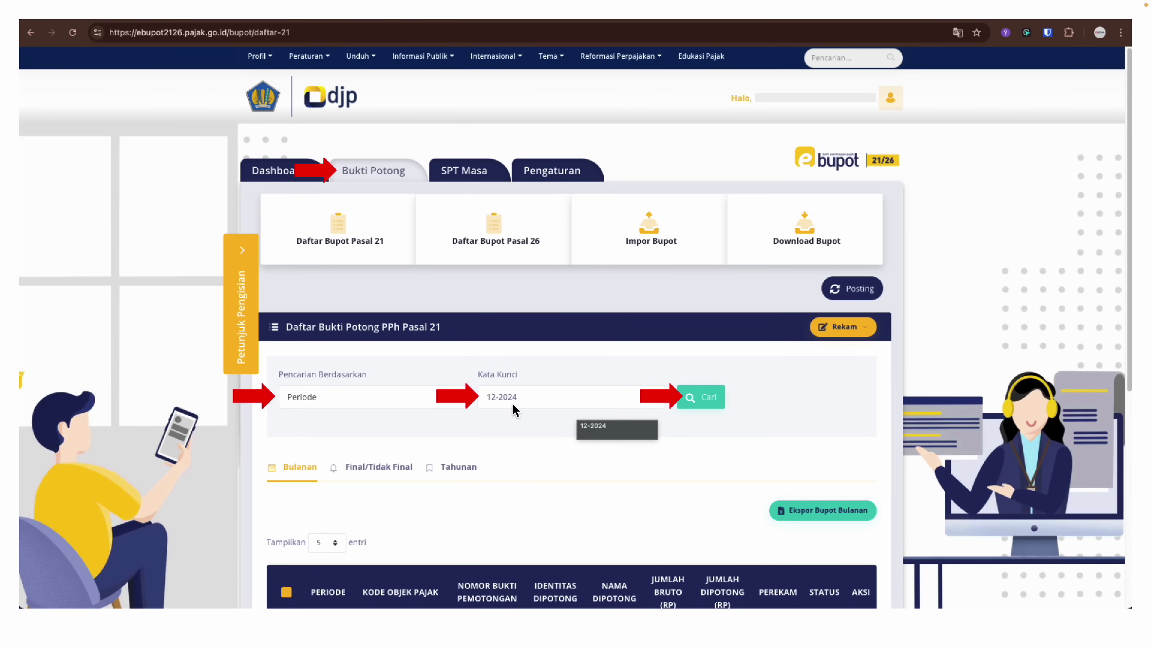
Search monthly slips for period 12-2024 and confirm no entries are returned
click(724, 398)
scroll(727, 402, down, 5)
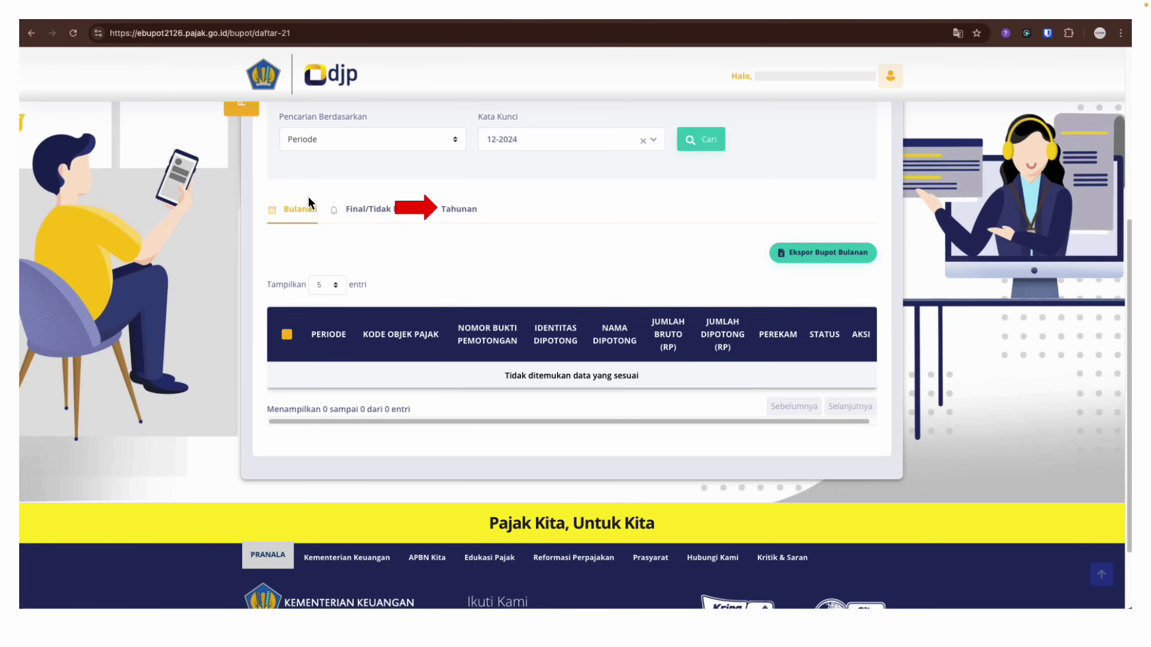
click(456, 219)
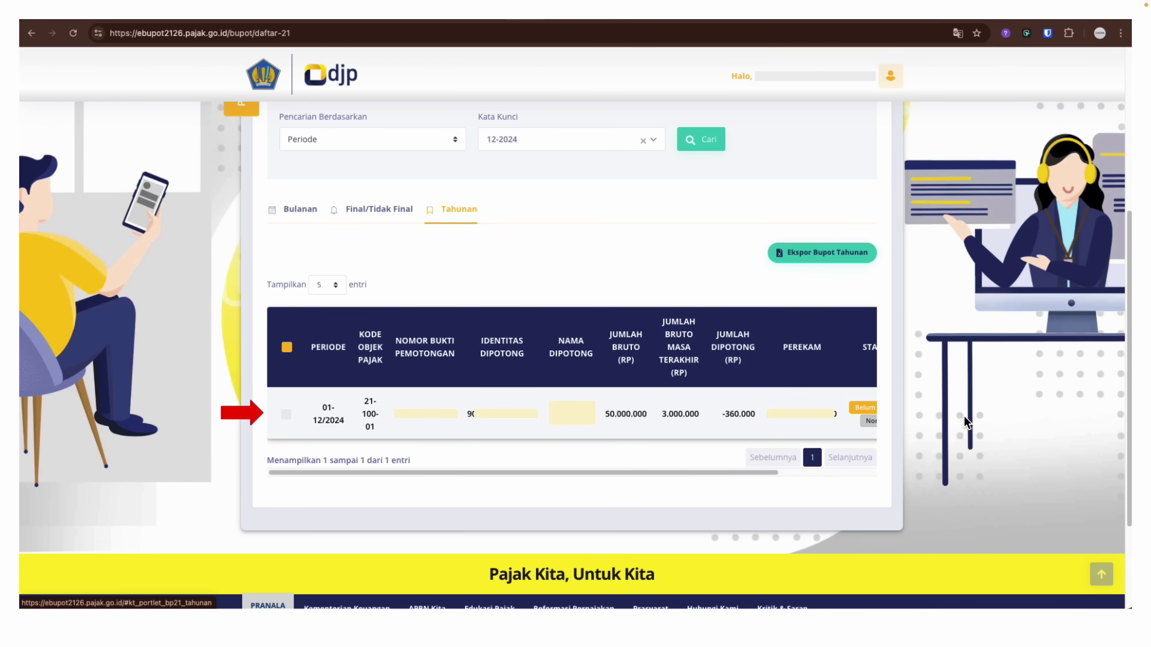
scroll(666, 400, right, 5)
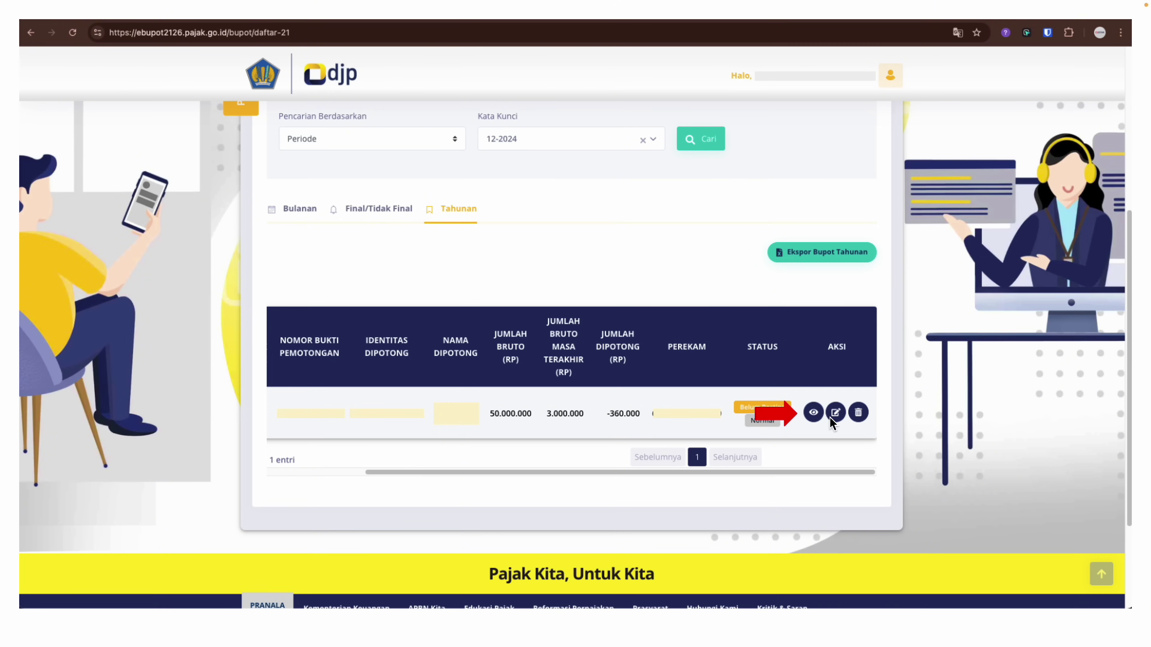
click(814, 414)
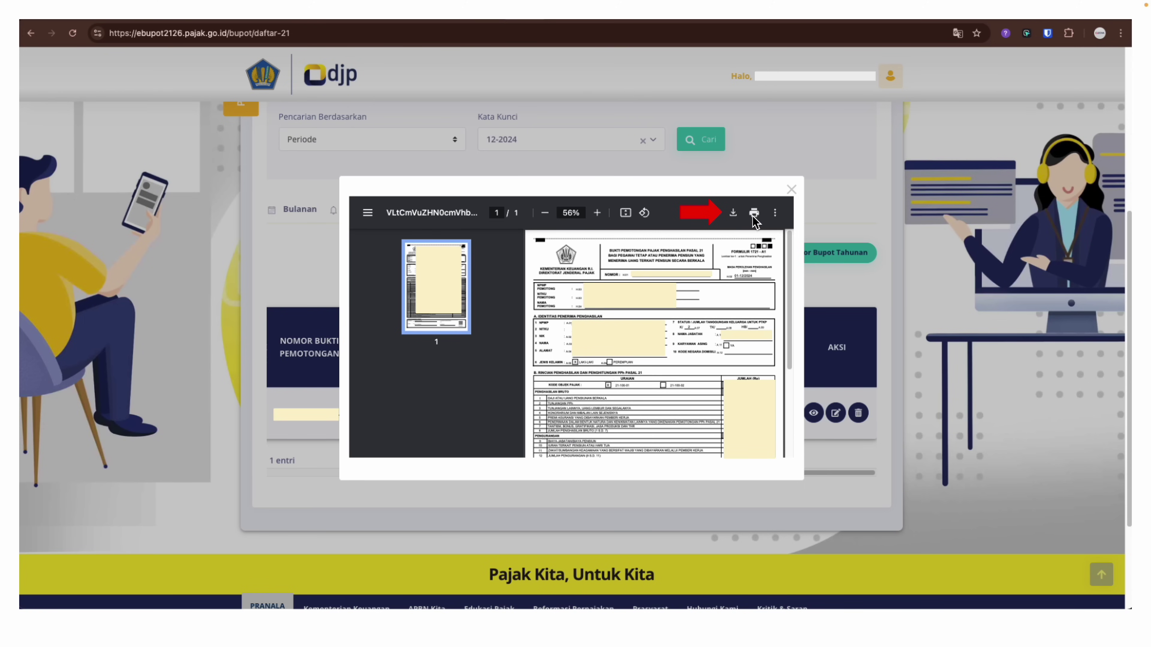
click(791, 189)
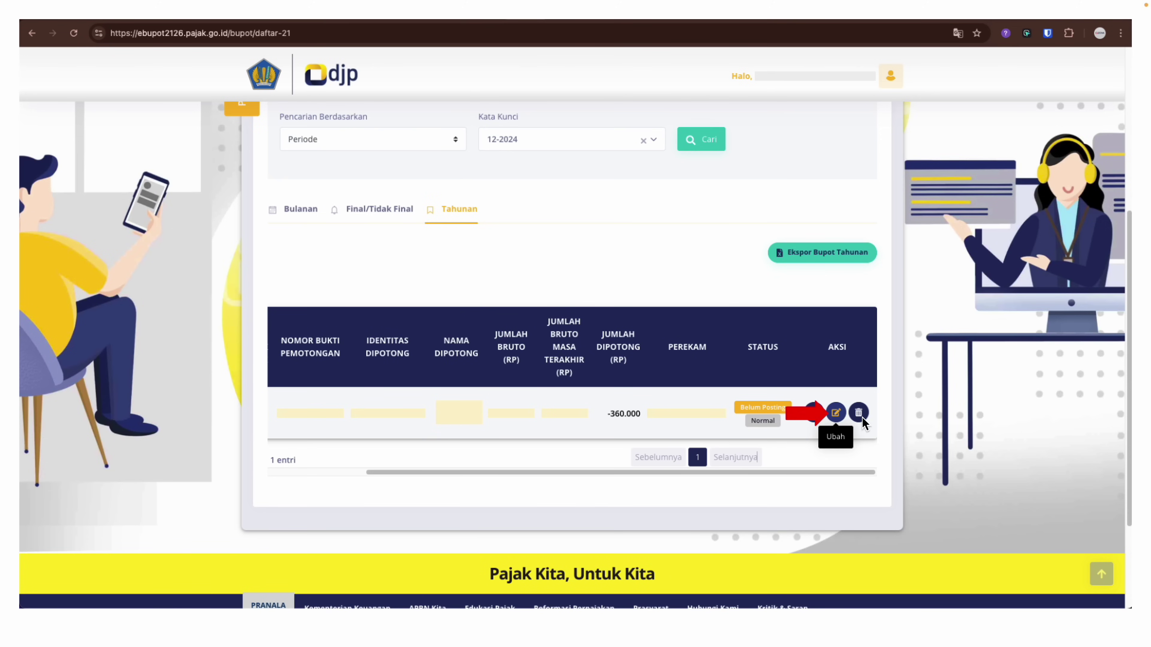
Open the annual Pasal 21 slip in edit mode, review it, and move to the posting slide
click(828, 418)
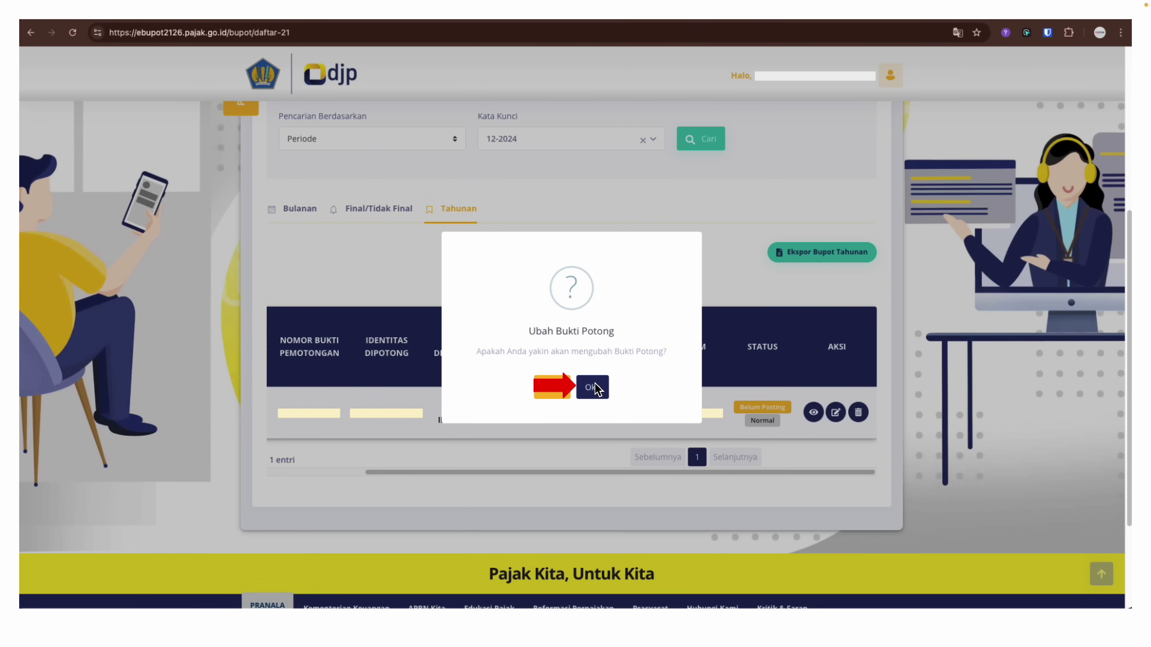
click(591, 391)
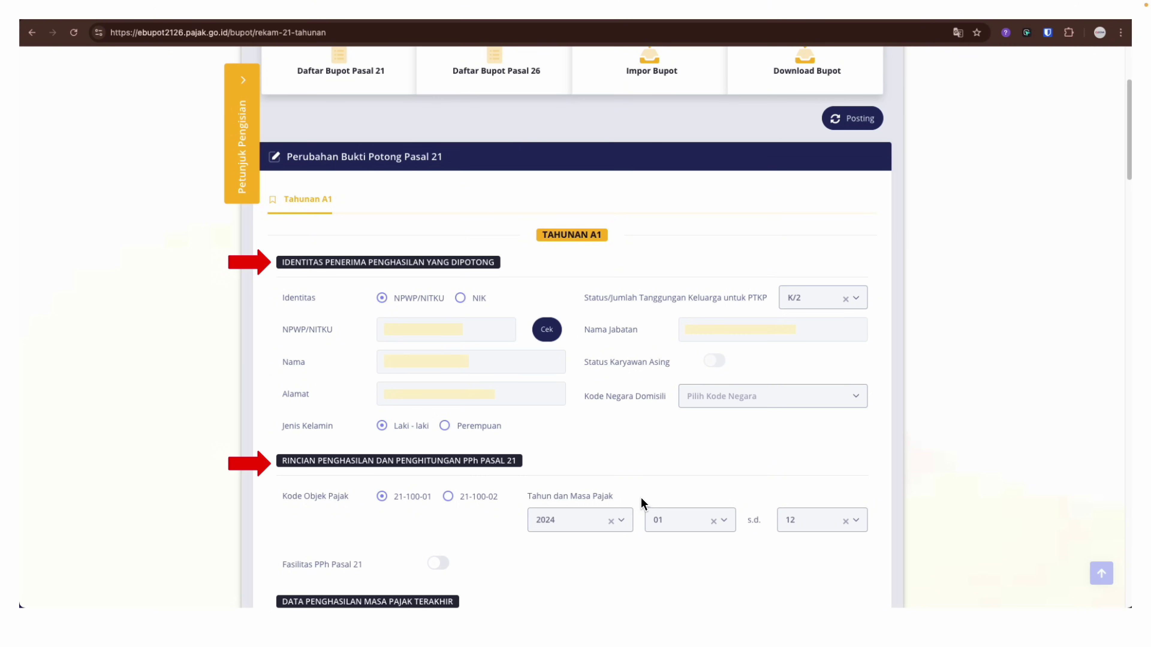
scroll(469, 435, down, 10)
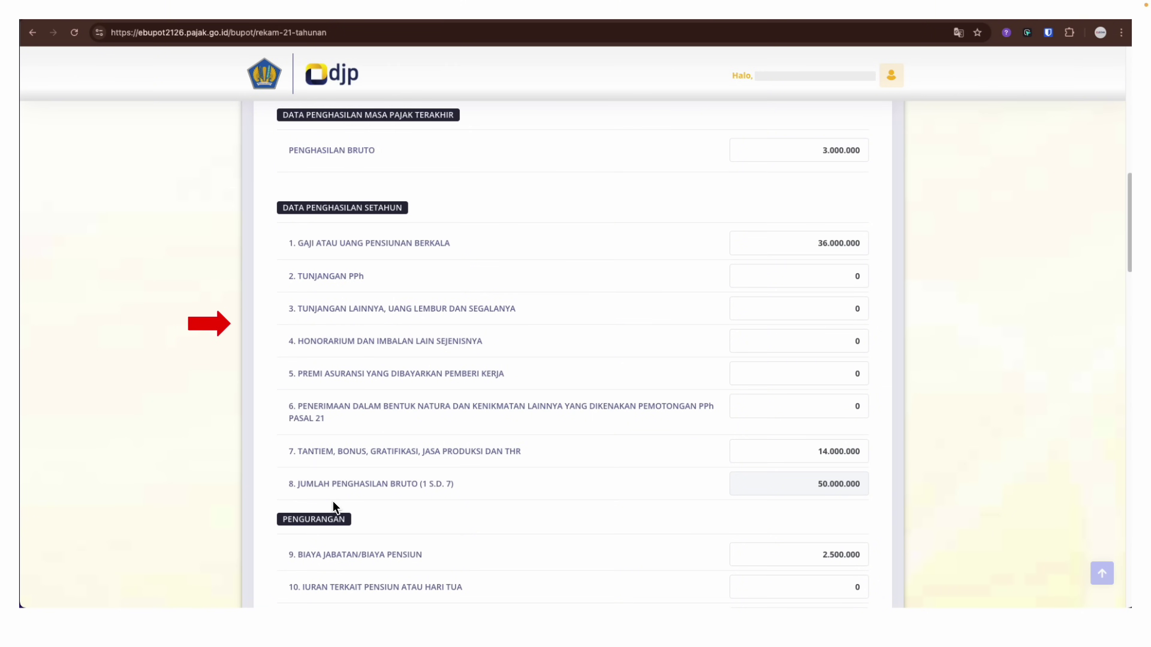
click(367, 417)
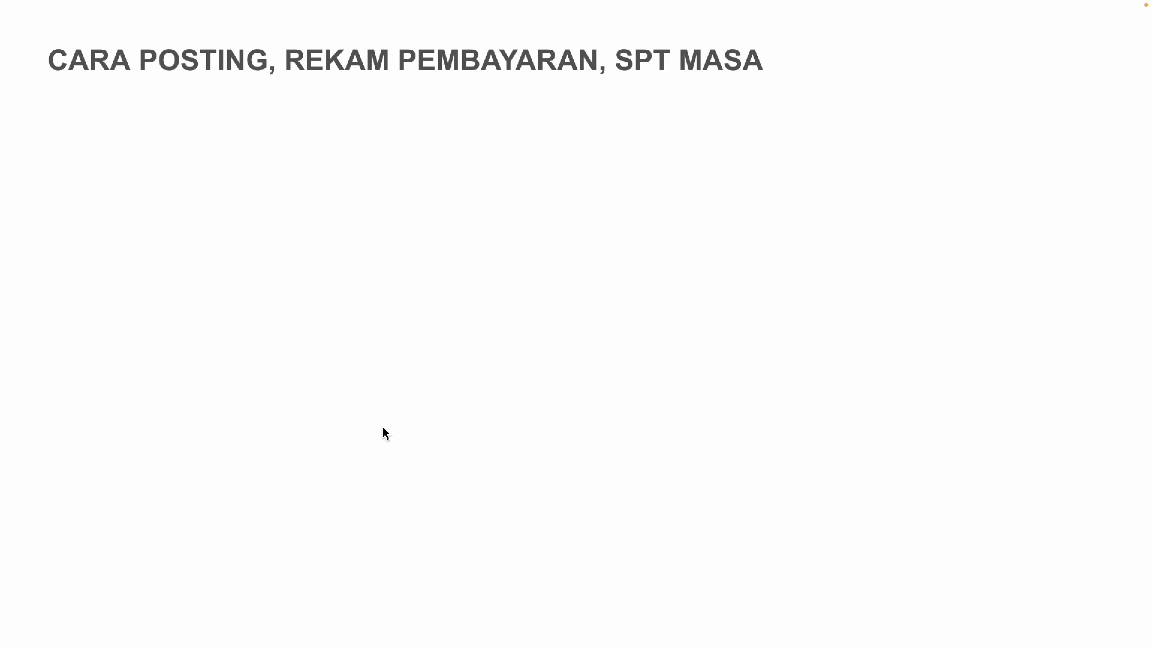
Move the presentation on to the SPT Masa Posting page
click(379, 368)
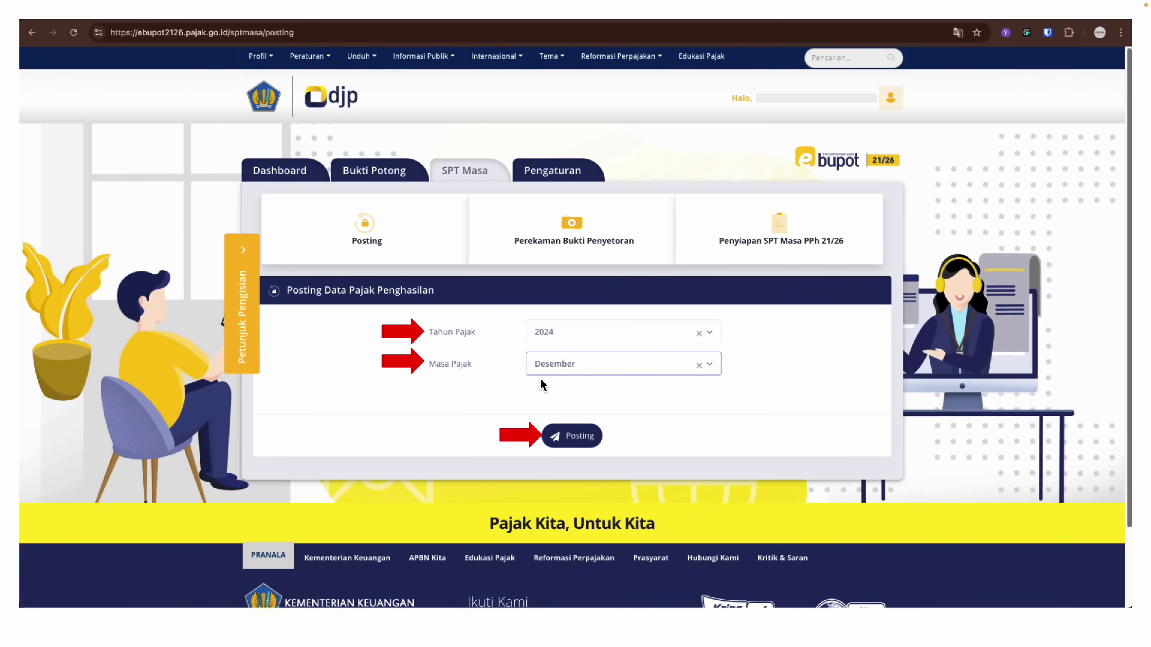
Post the December 2024 slips, creating SPT 2024/12 revision 0
click(577, 447)
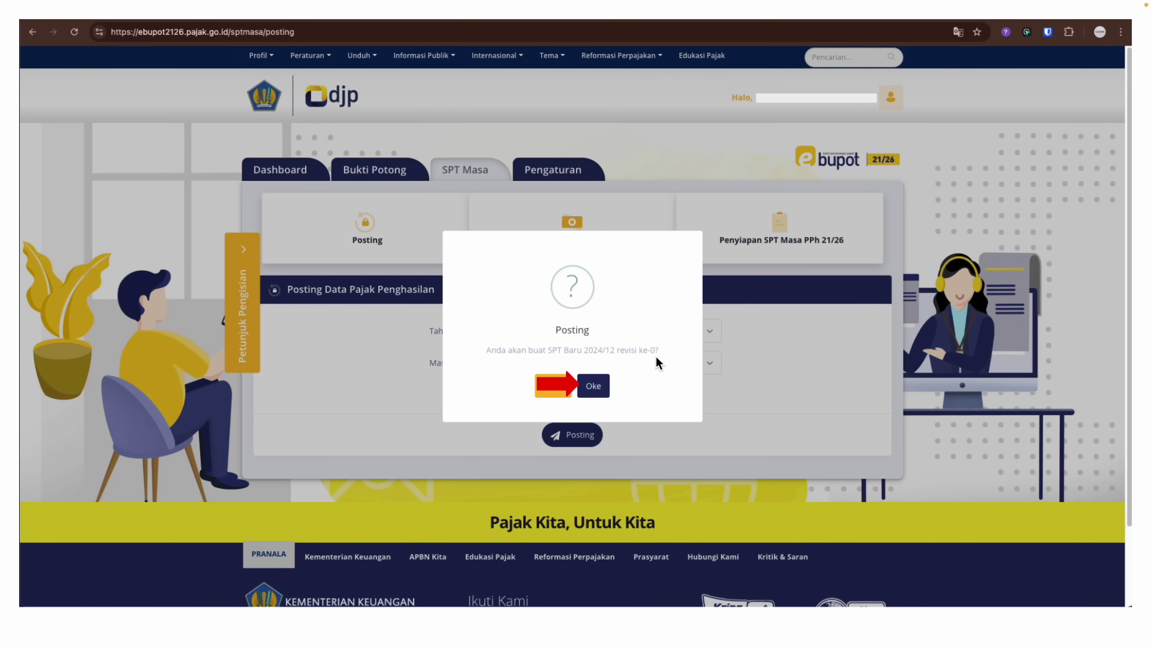
click(596, 390)
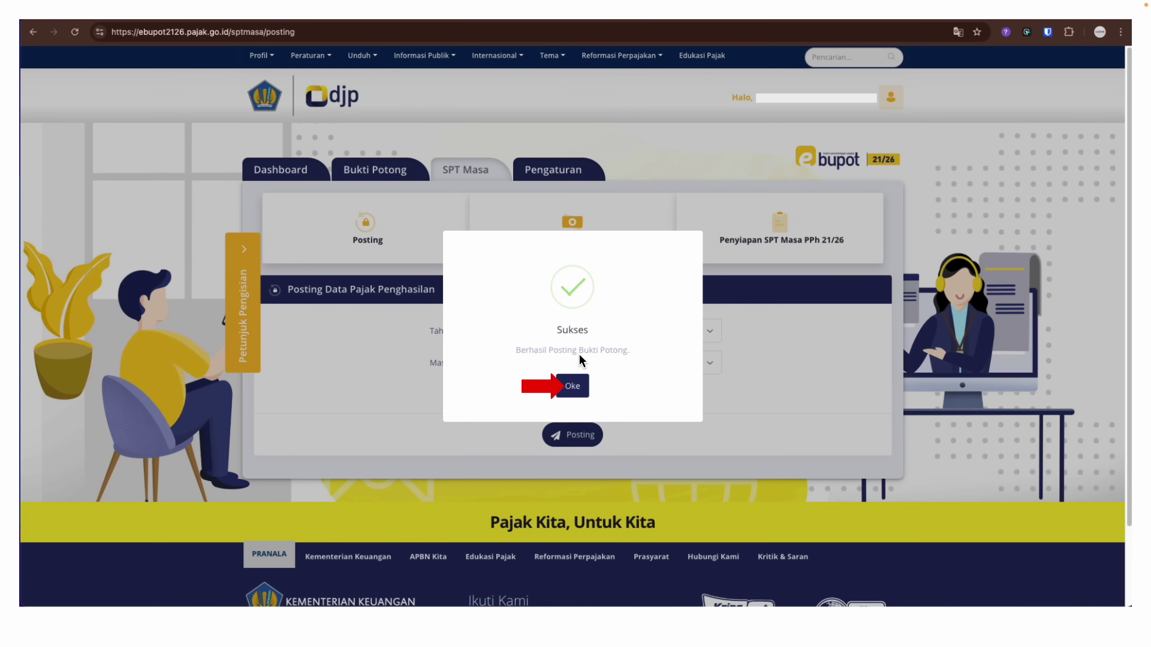
click(571, 389)
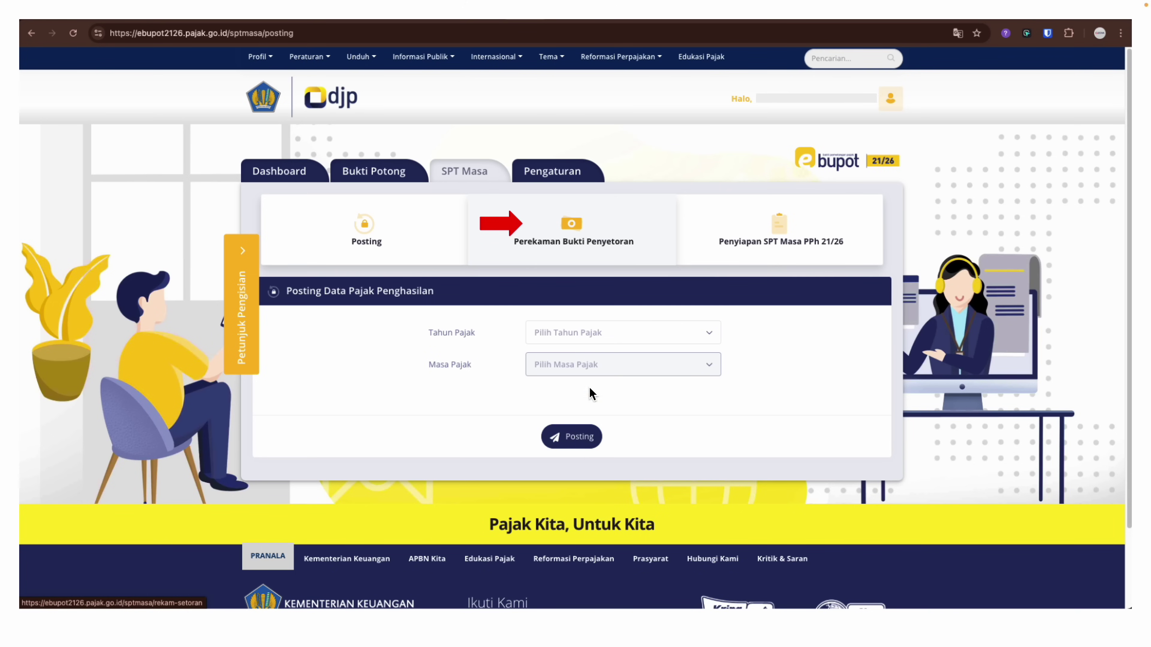
Check recorded payment proofs for 2024 Desember and start adding a new deposit record
click(521, 227)
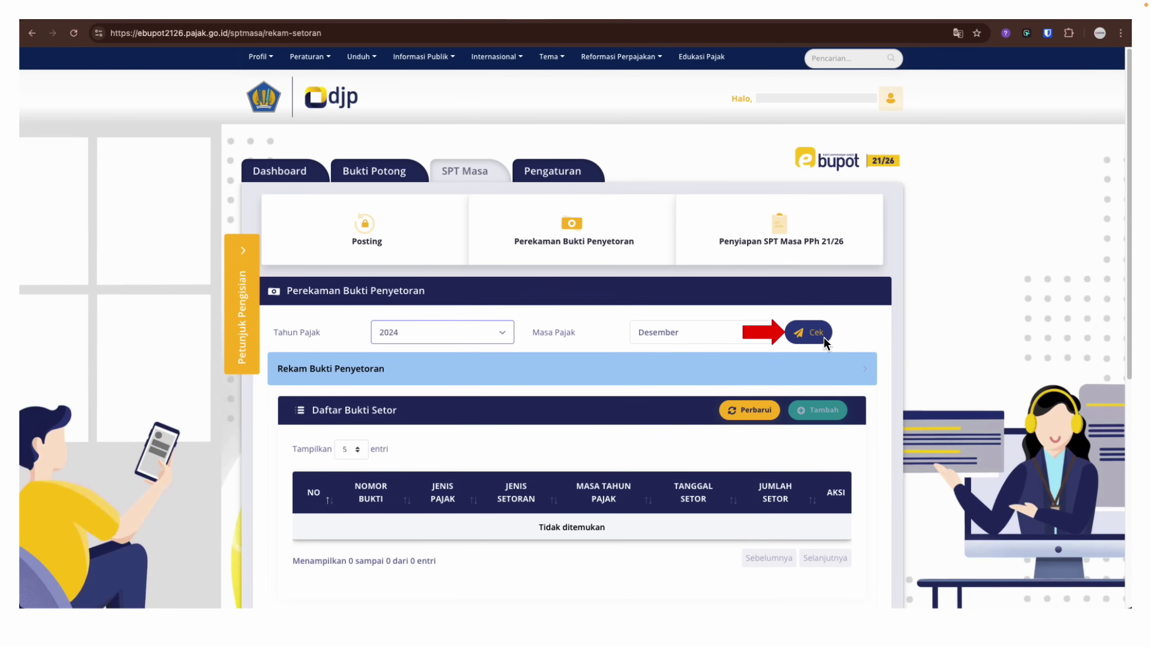
click(816, 336)
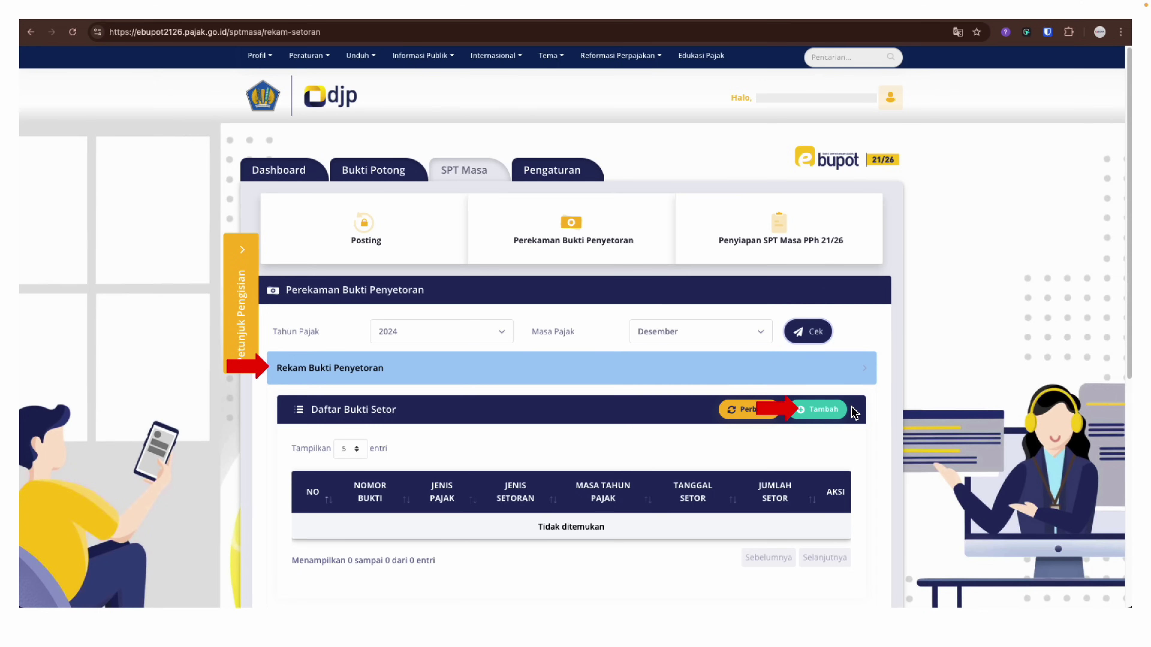
click(832, 417)
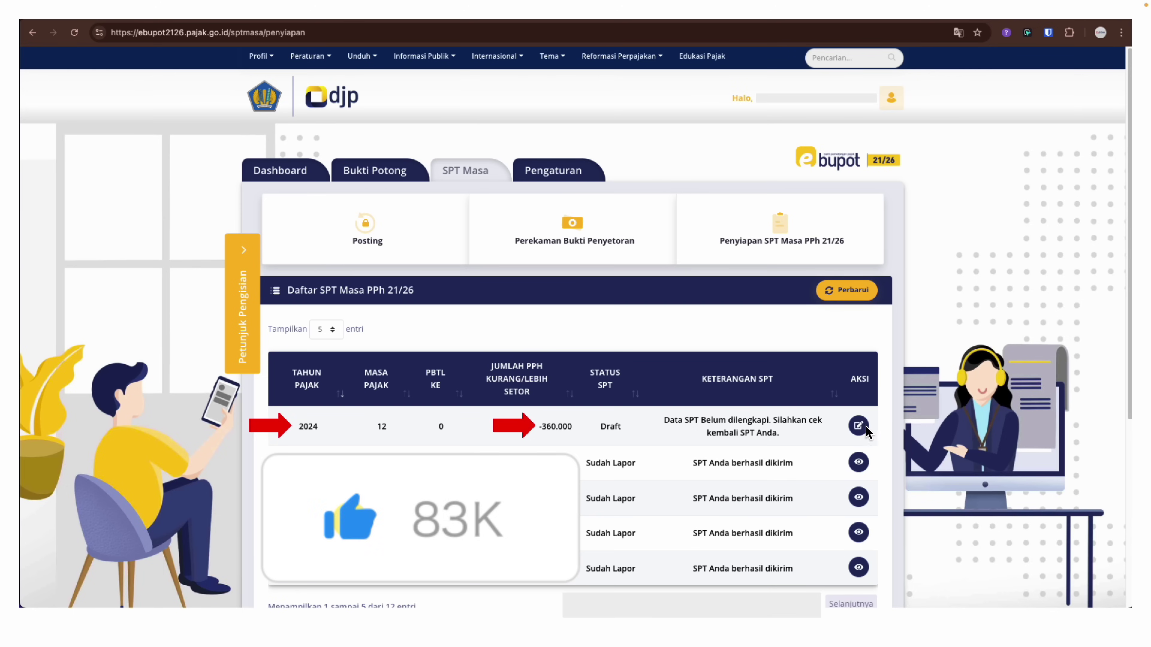
Open the Lengkapi SPT form for the 2024/12 draft showing -360.000
click(859, 434)
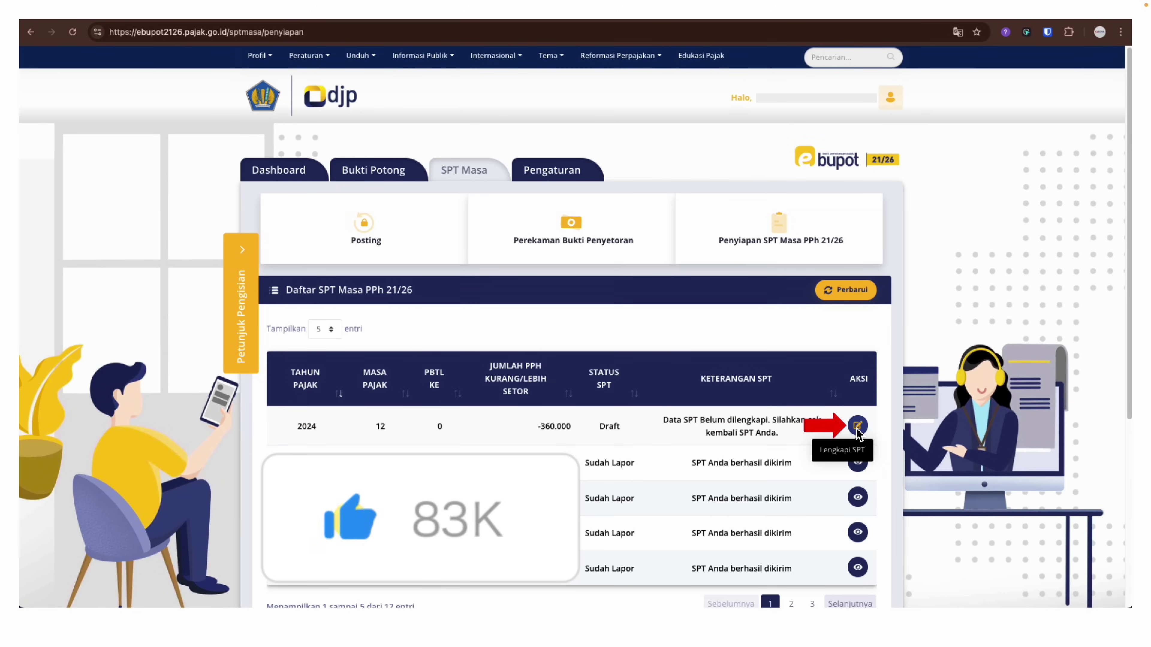
click(858, 428)
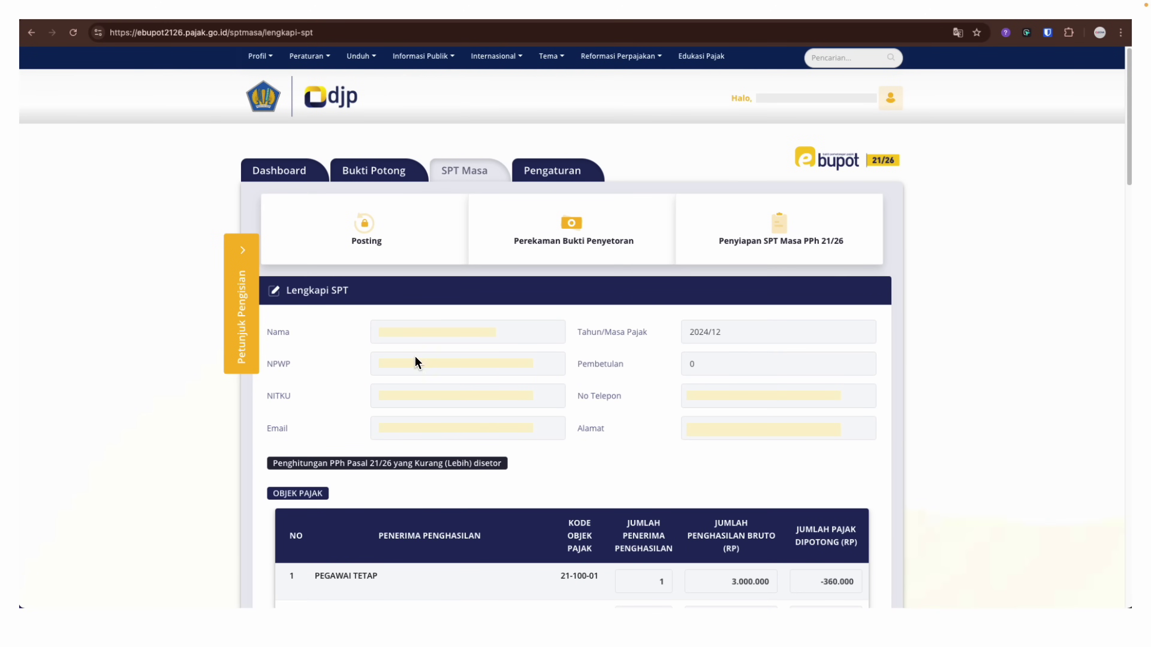
Scroll the Lengkapi SPT form past the Objek Pajak table to the Penghitungan PPh Pasal 21/26 section
click(438, 395)
scroll(441, 399, down, 5)
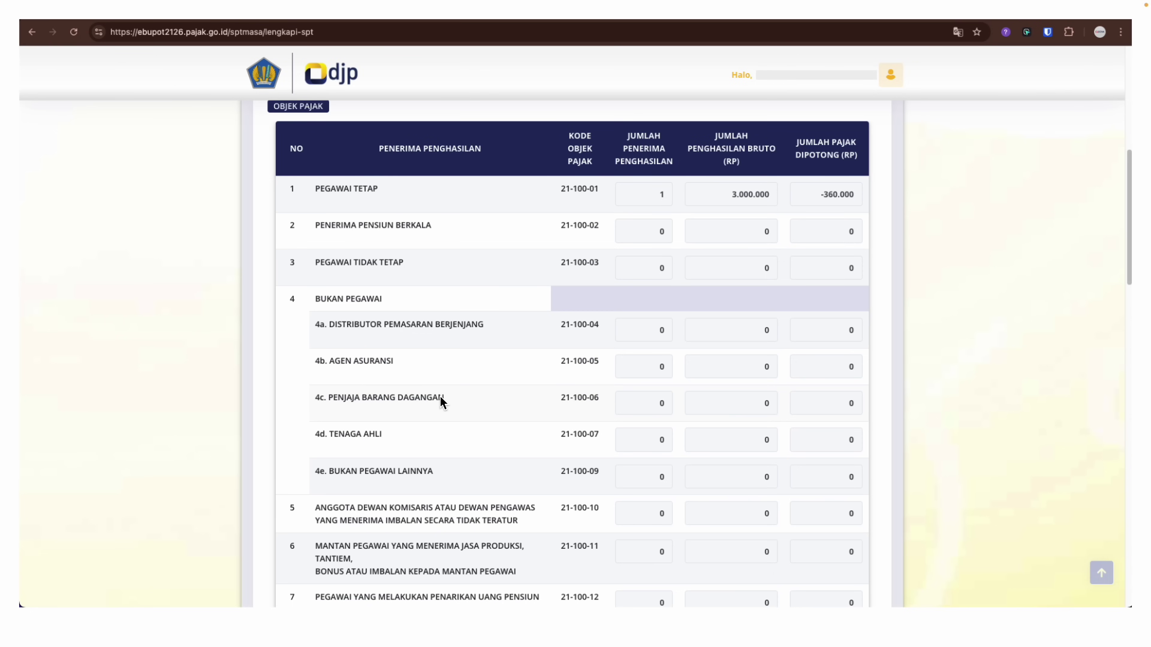
click(462, 464)
scroll(463, 469, down, 10)
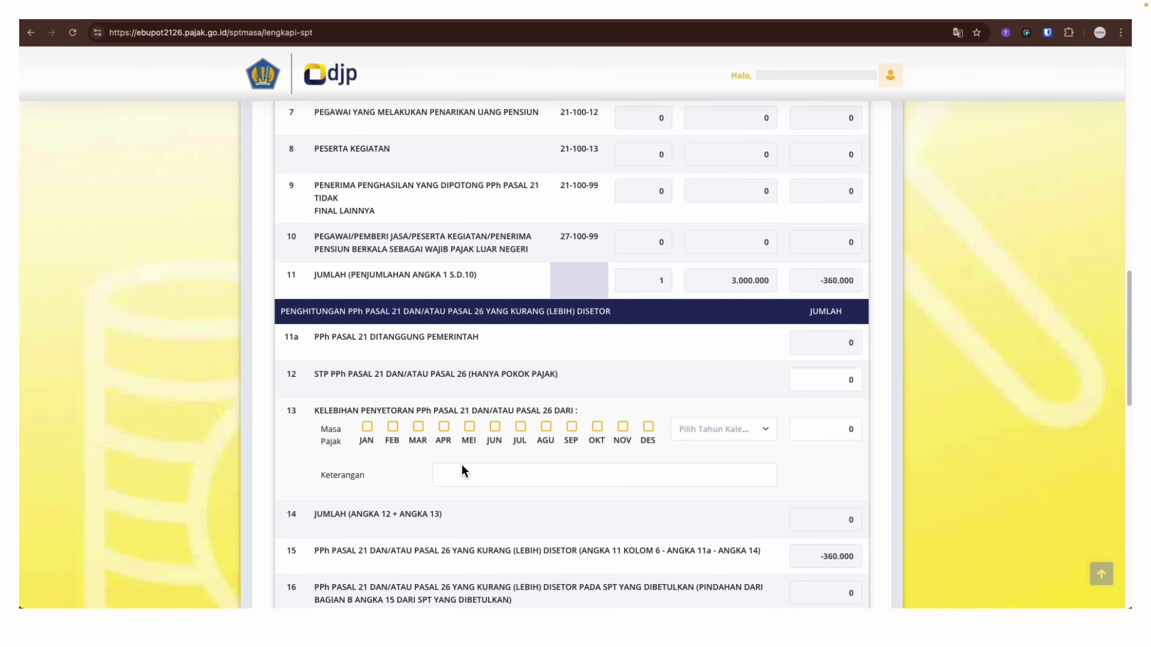
scroll(464, 472, down, 5)
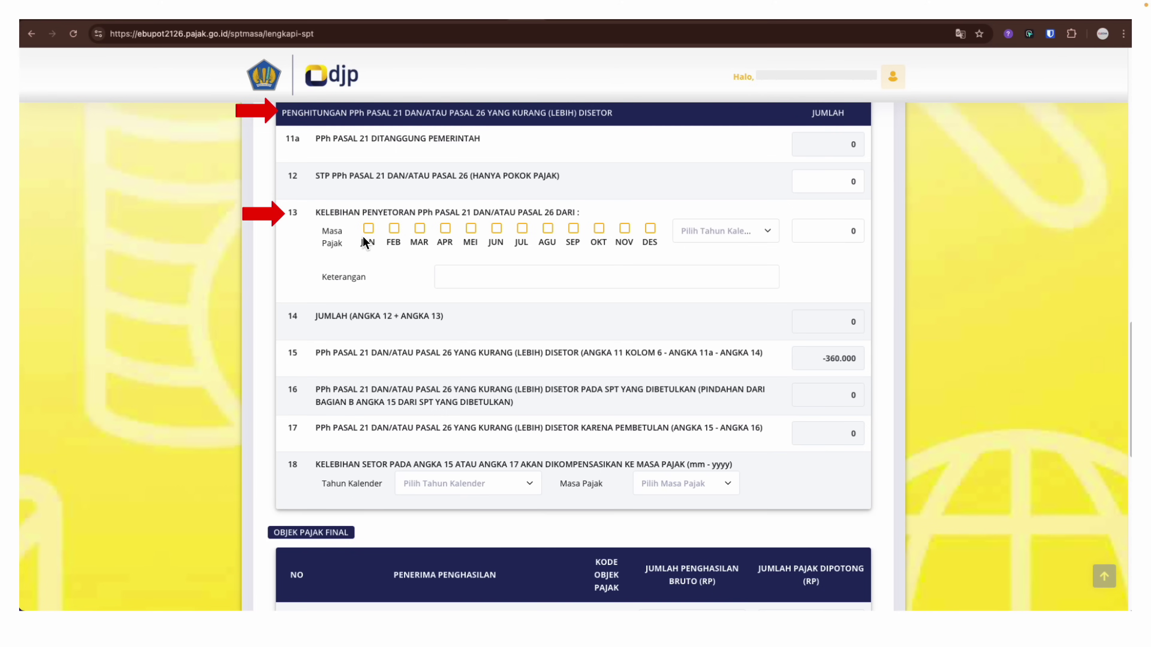
Credit a January 2024 overpayment in row 13 and dismiss the Perhatian! notice
click(368, 228)
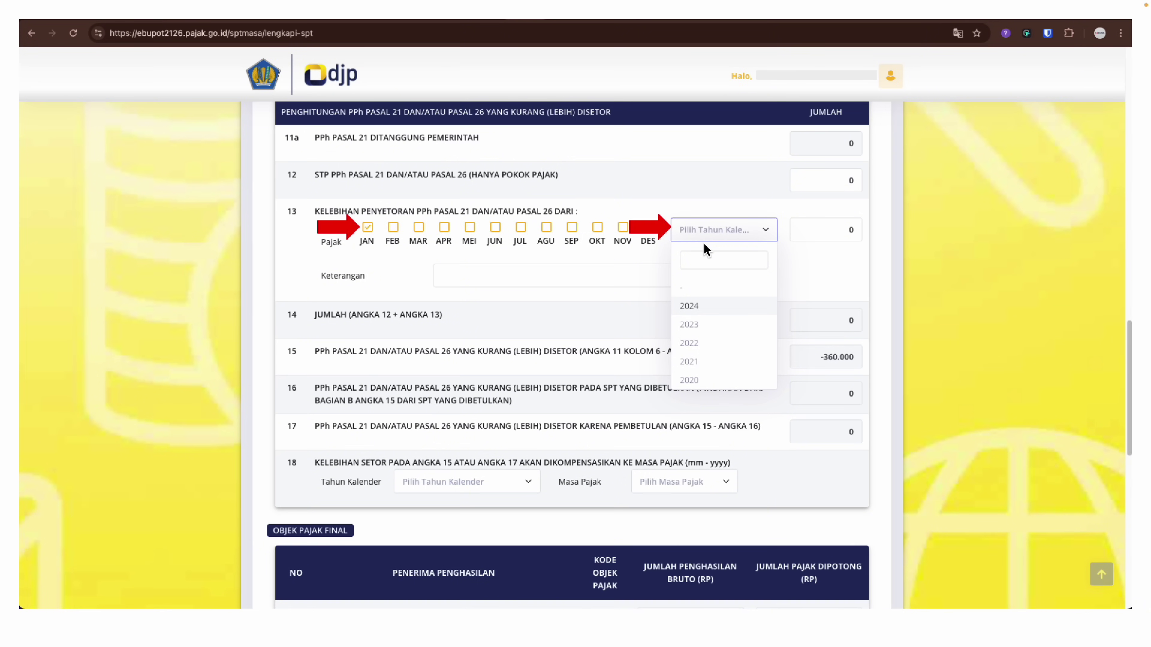
click(690, 308)
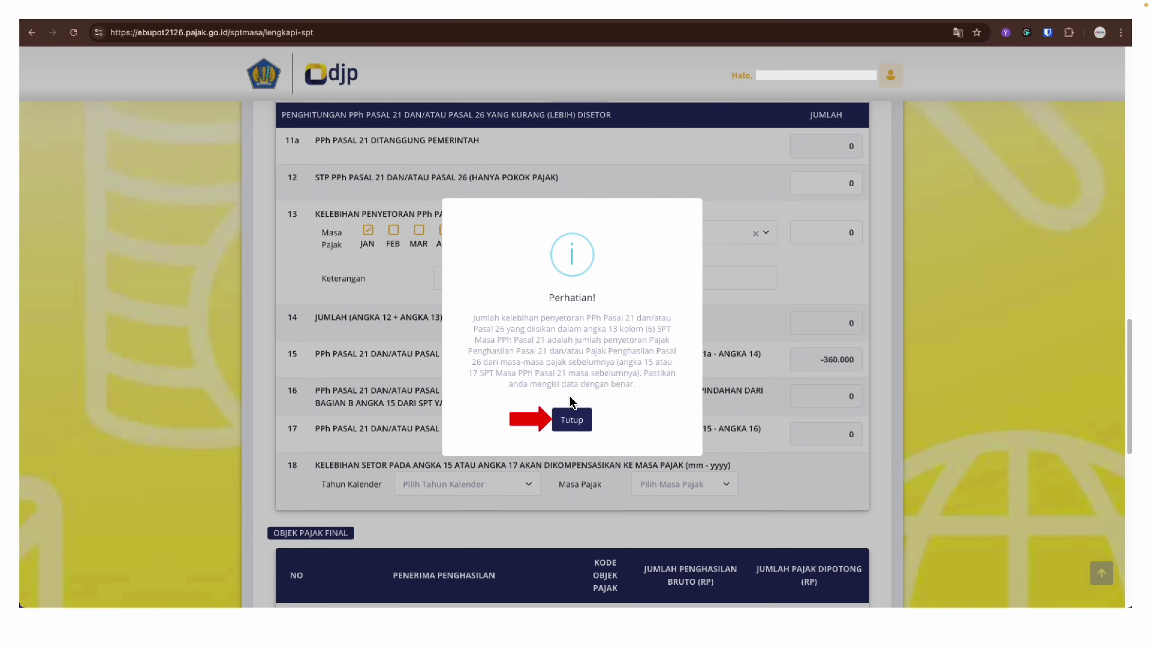
click(583, 420)
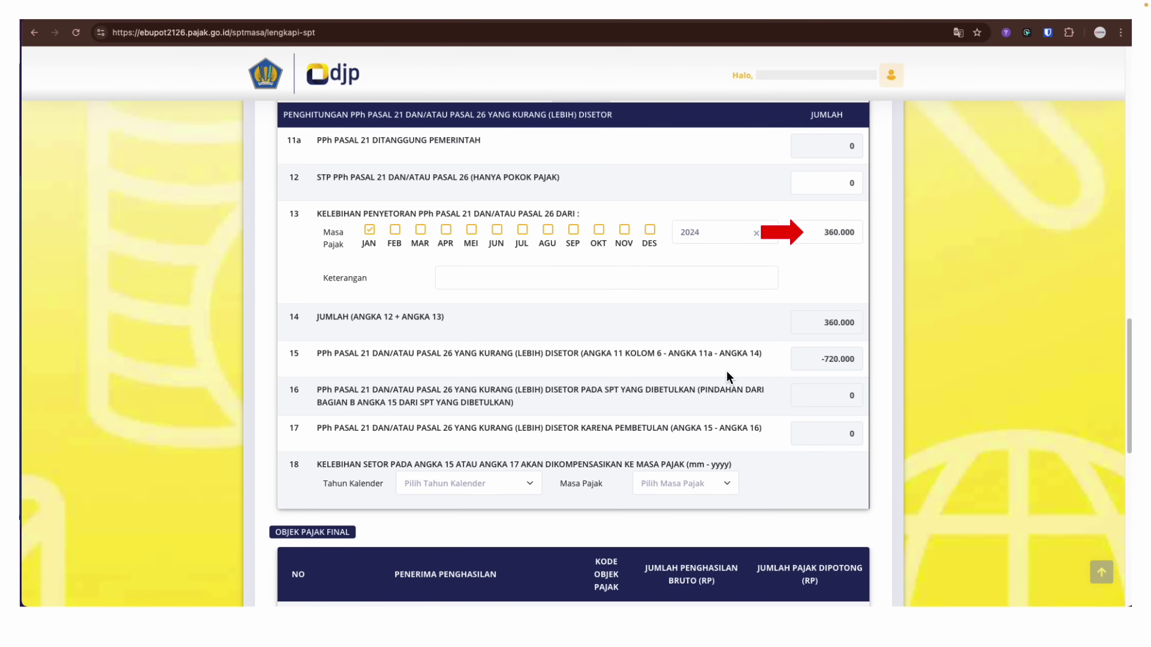
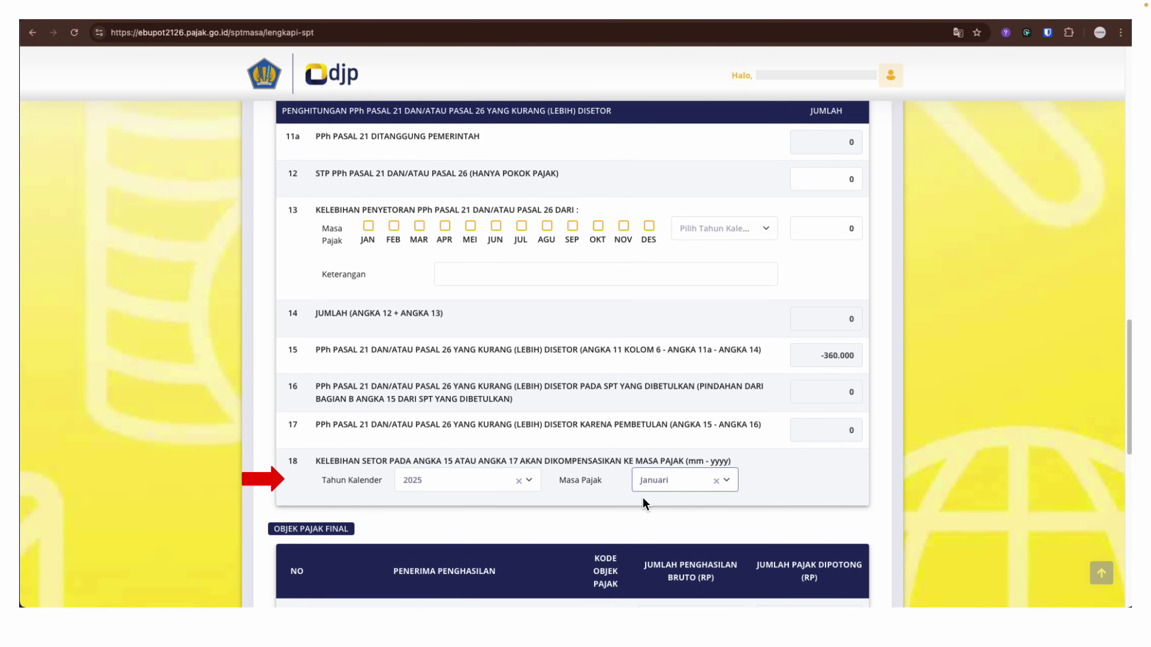
Save the December 2024 SPT form signed as Pengurus, which returns a Gen Exception error
scroll(645, 503, down, 10)
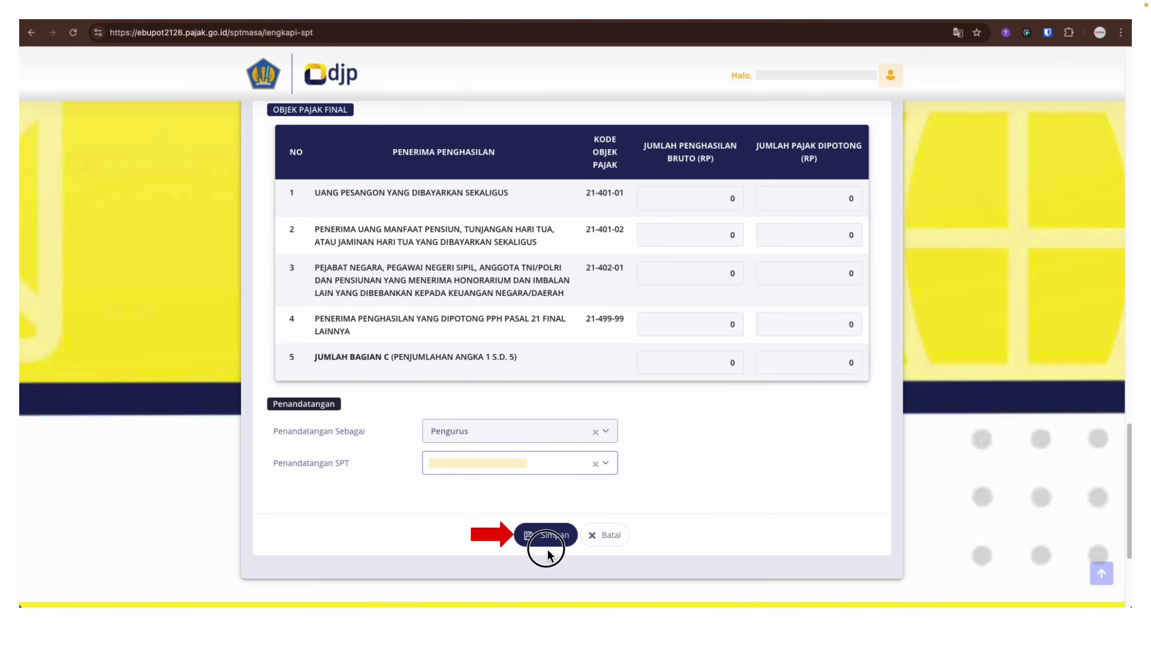
click(545, 540)
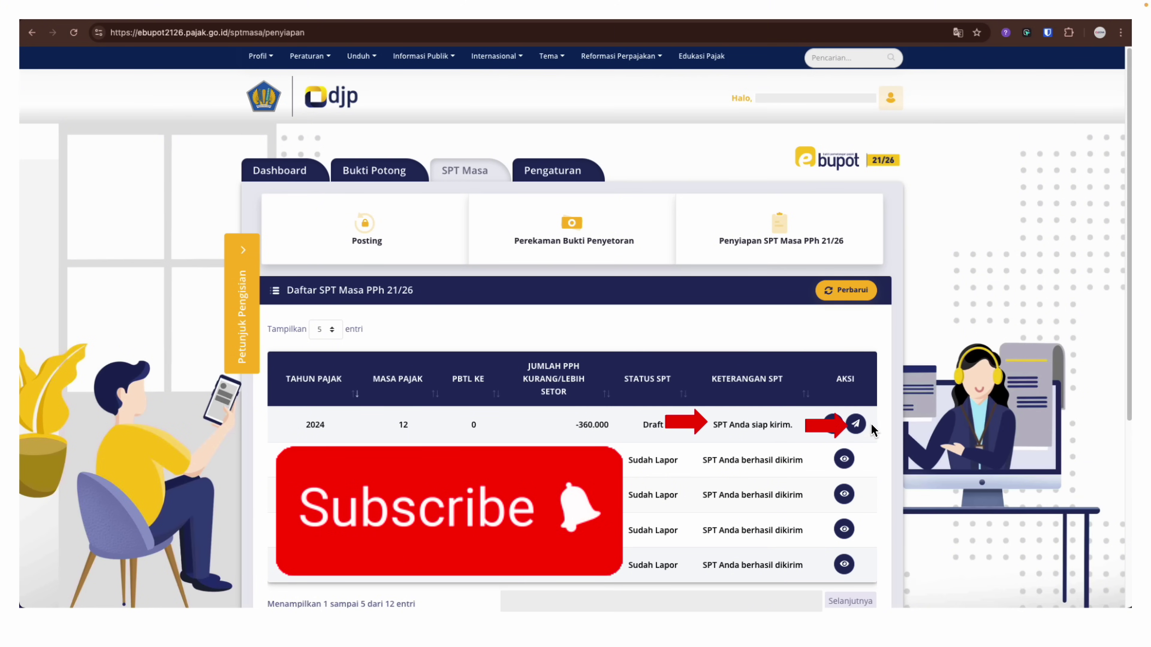
Start sending the 2024/12 draft return from the Daftar SPT Masa PPh 21/26 list
click(856, 425)
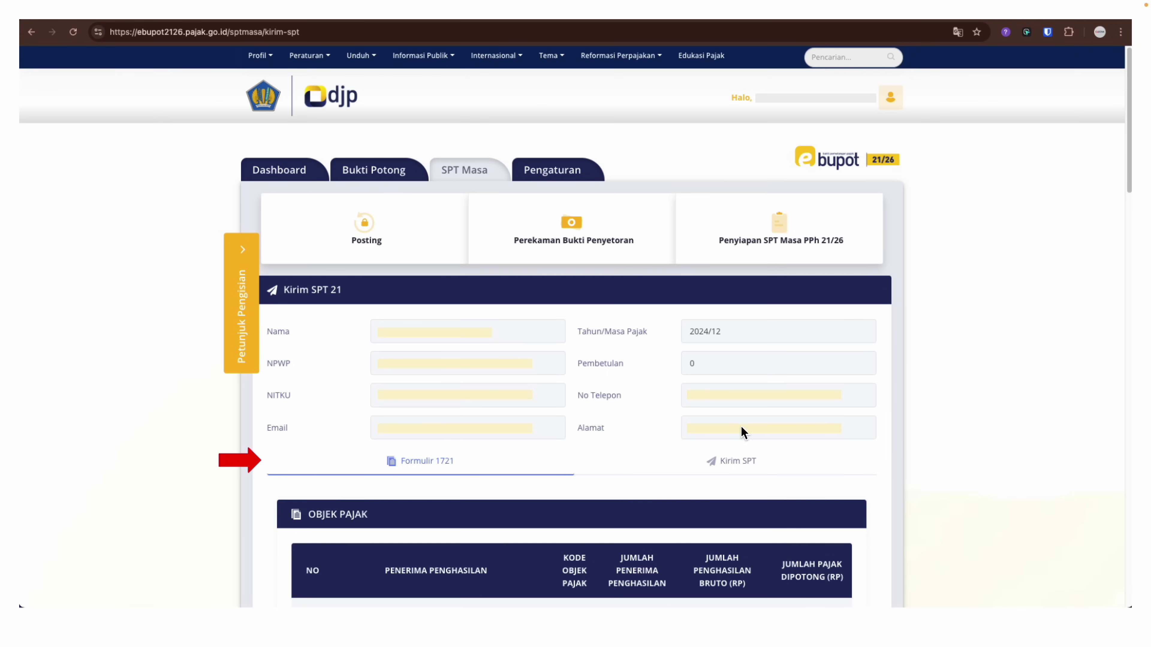
Review the Formulir 1721 summary showing -360.000 at line 15, then proceed to Kirim SPT
click(446, 476)
scroll(446, 475, down, 10)
scroll(446, 476, down, 4)
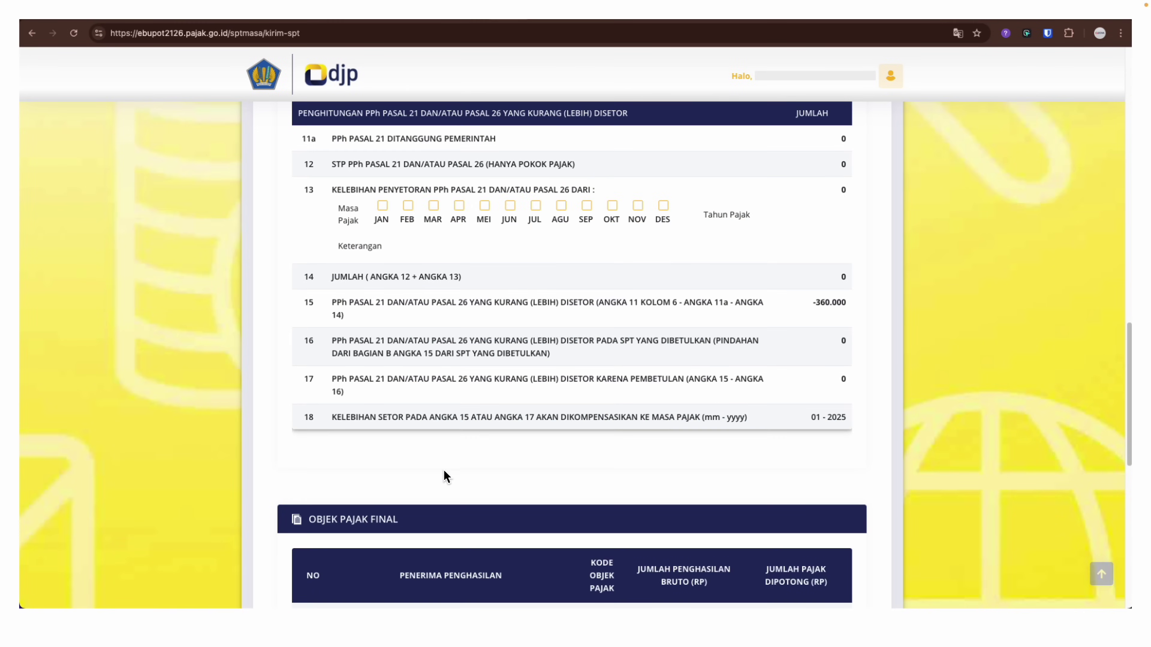
click(447, 476)
scroll(446, 476, down, 8)
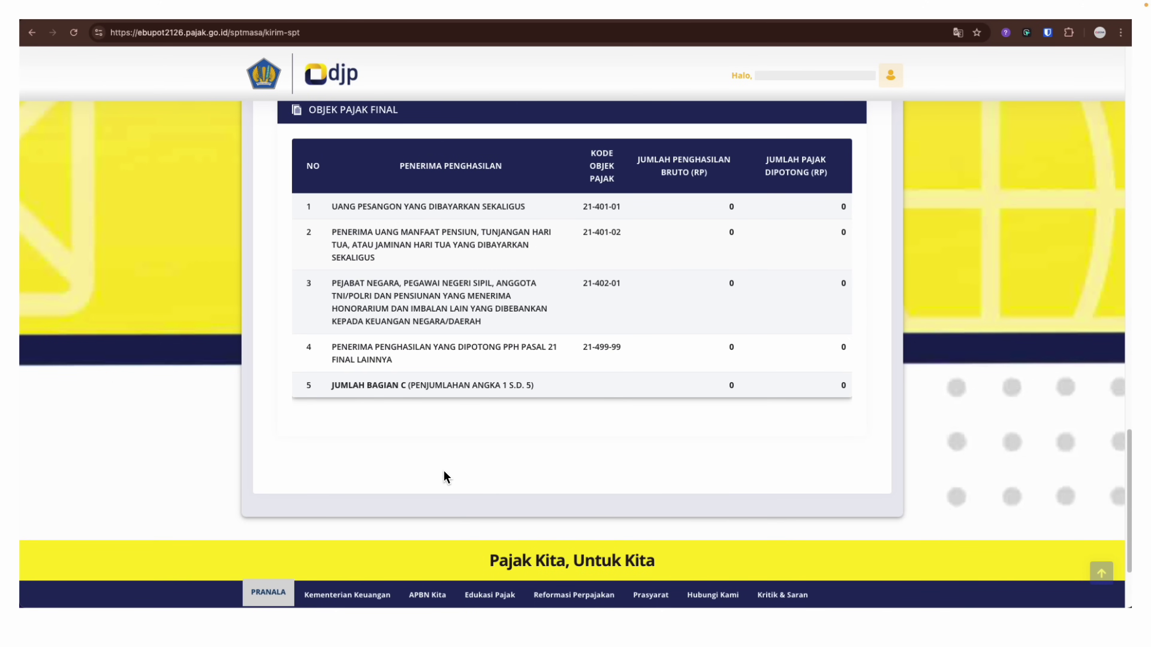
click(737, 473)
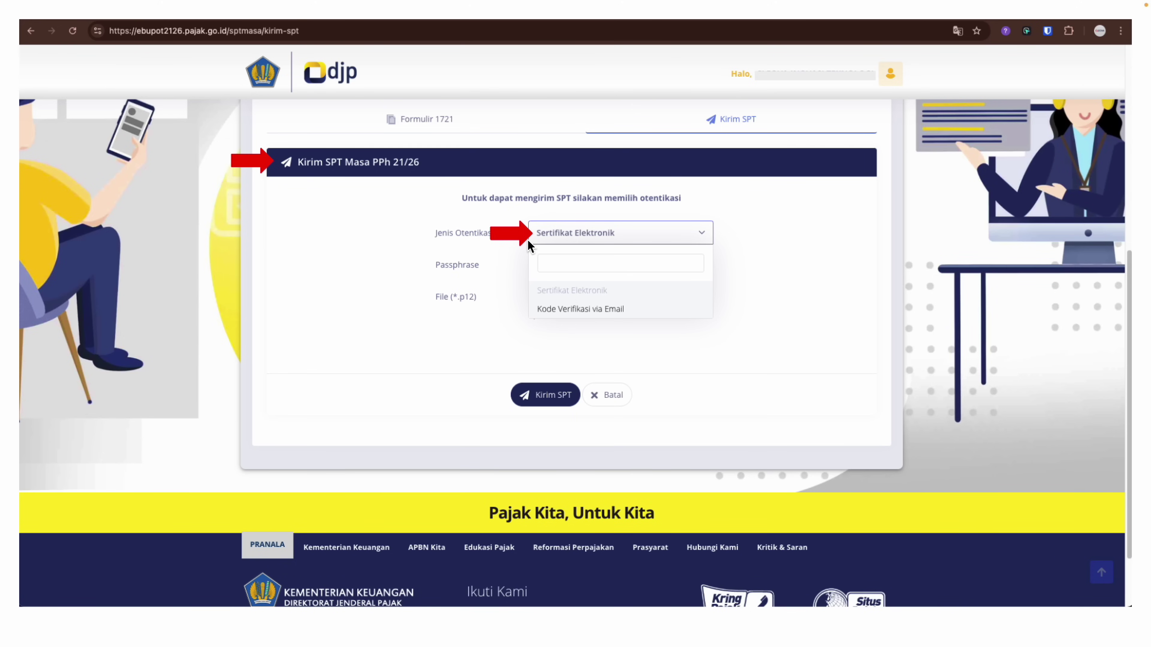
Choose Kode Verifikasi via Email authentication and request the verification code by e-mail
click(486, 264)
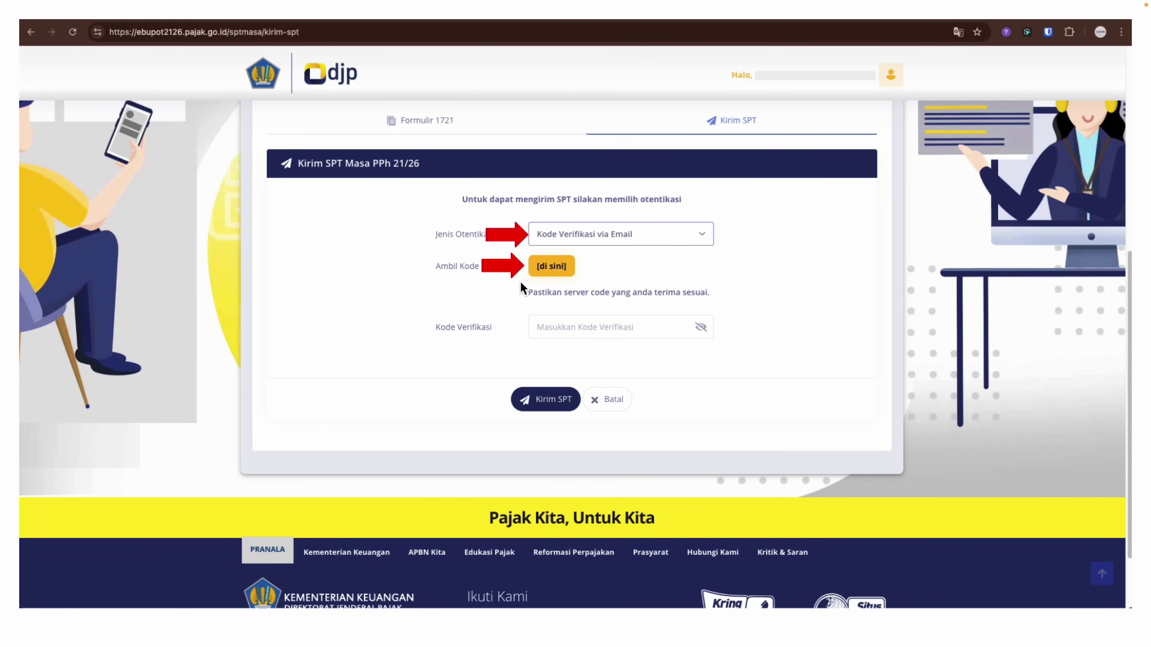
click(549, 272)
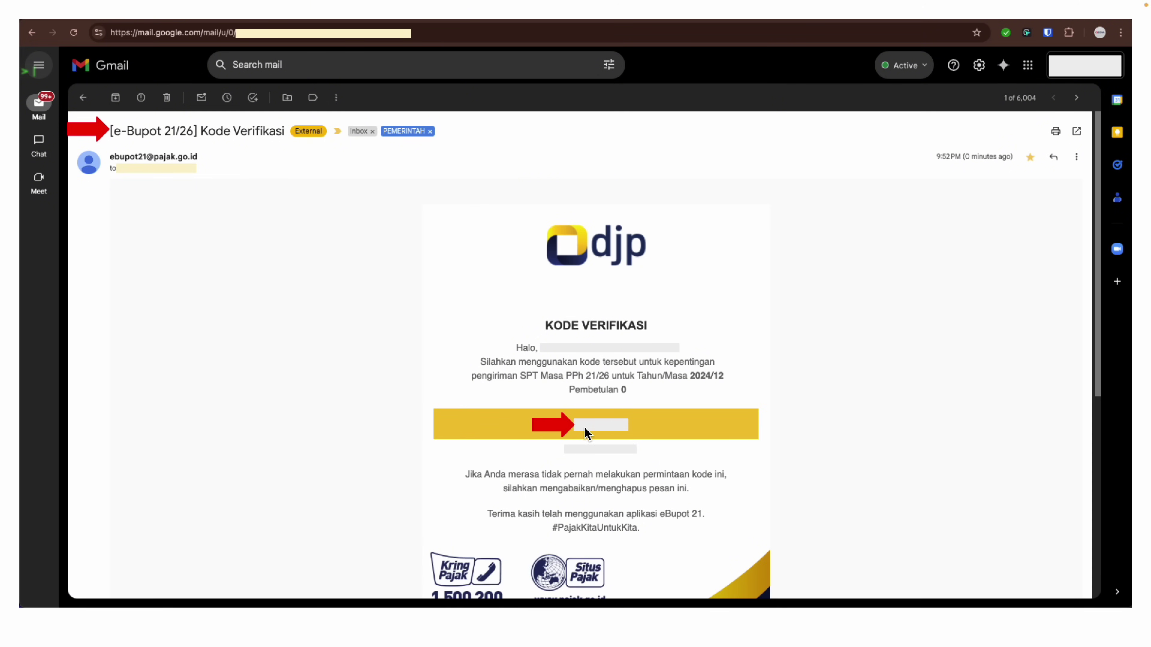
Copy the emailed verification code into the Kode Verifikasi field
double_click(586, 430)
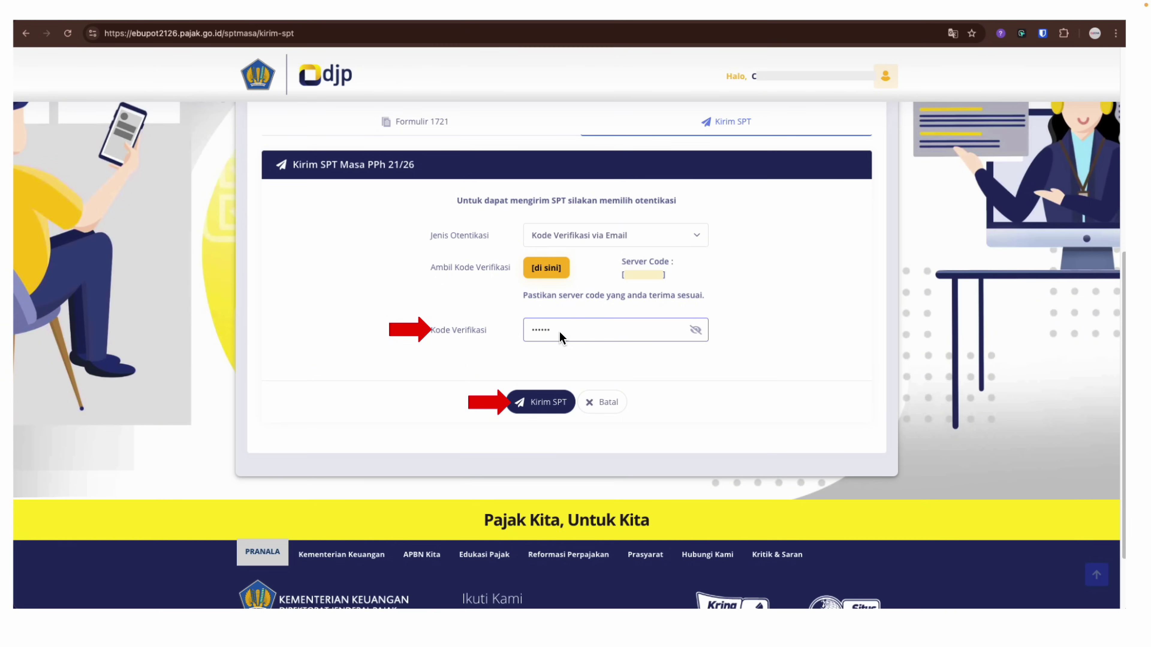
Send the 2024-12 return with the code and confirm the Sukses notice to reach the Dashboard
click(551, 411)
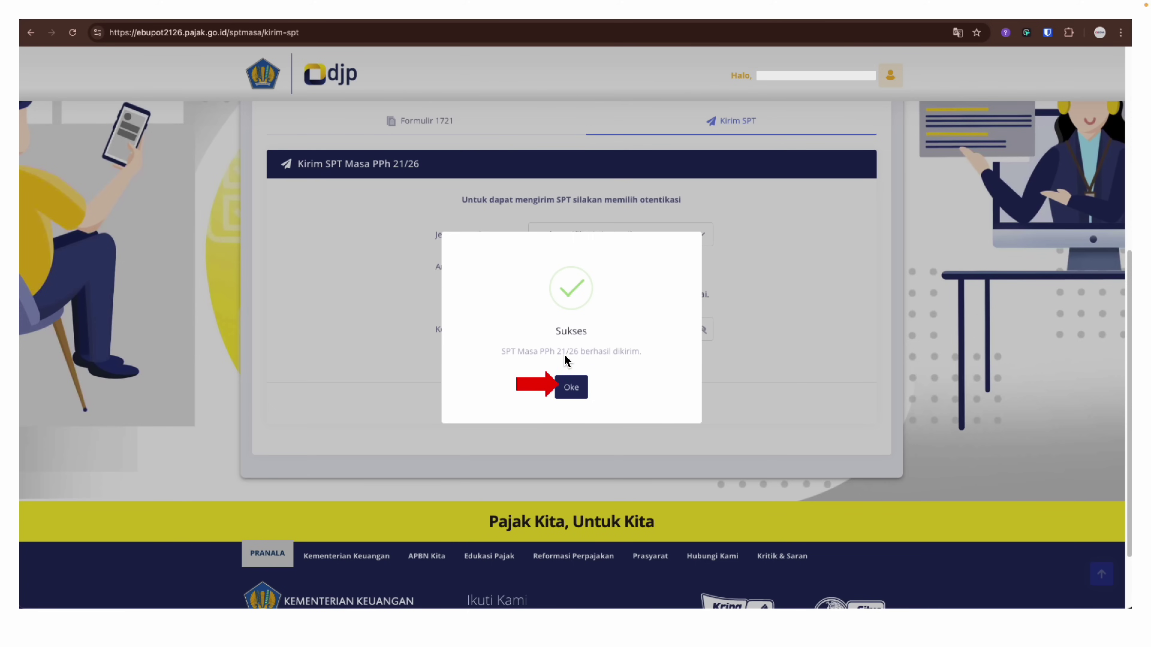
click(593, 356)
click(584, 393)
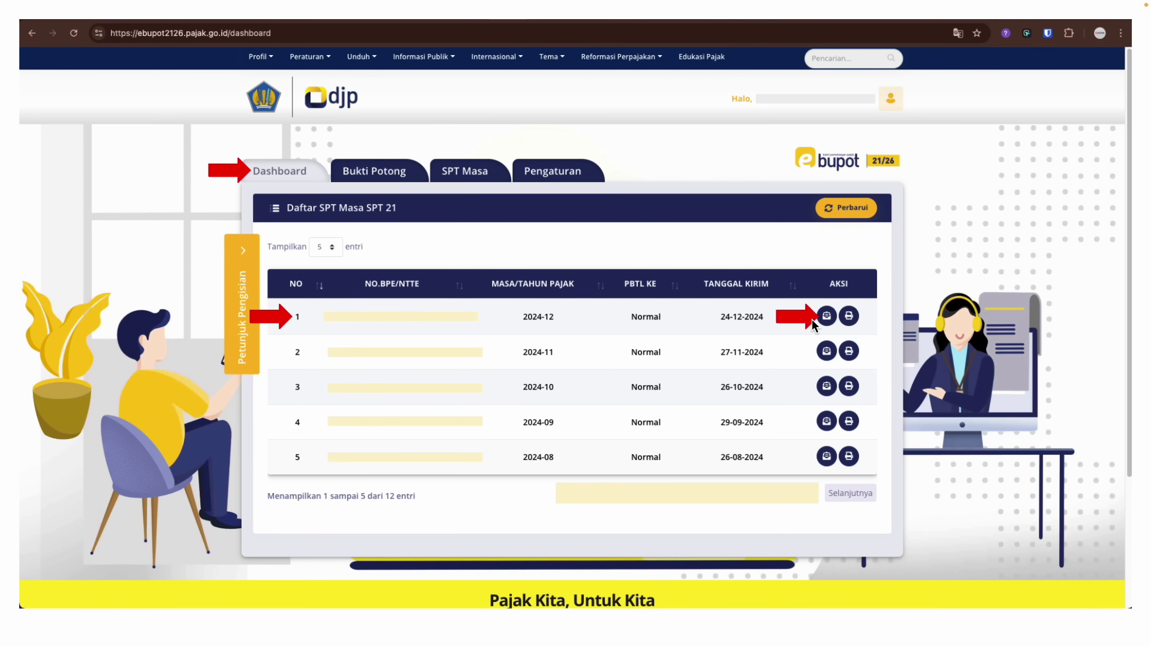
View and download the 2024-12 BPE receipt PDF, then open that period's Cetak SPT form
click(823, 330)
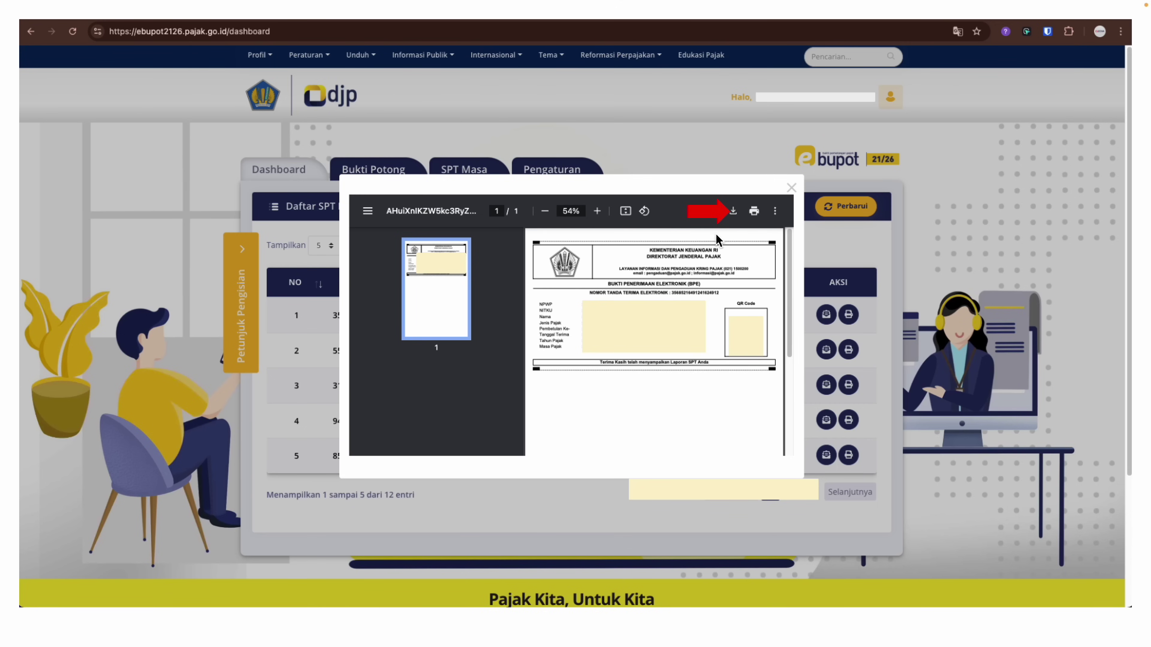
click(753, 212)
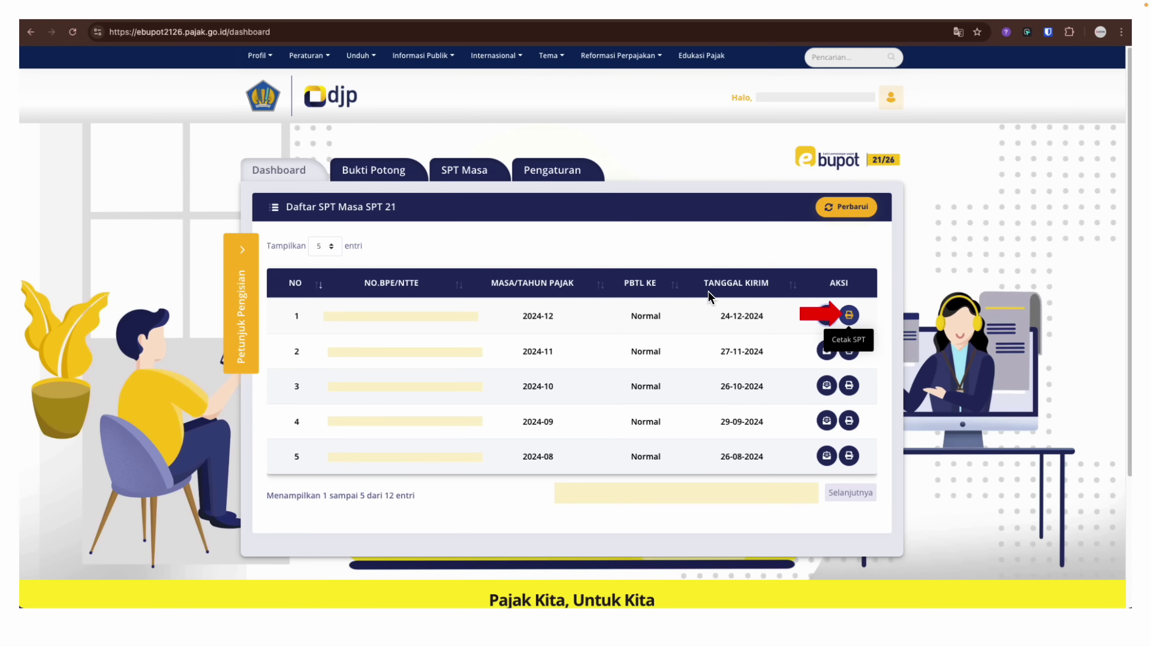
click(850, 317)
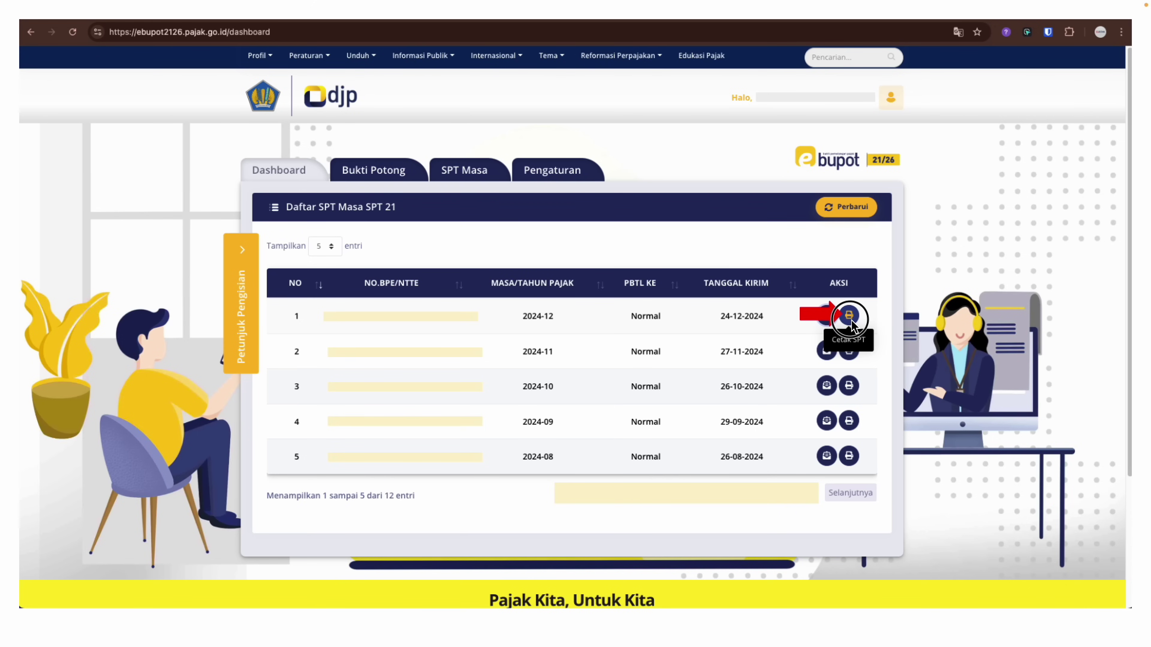